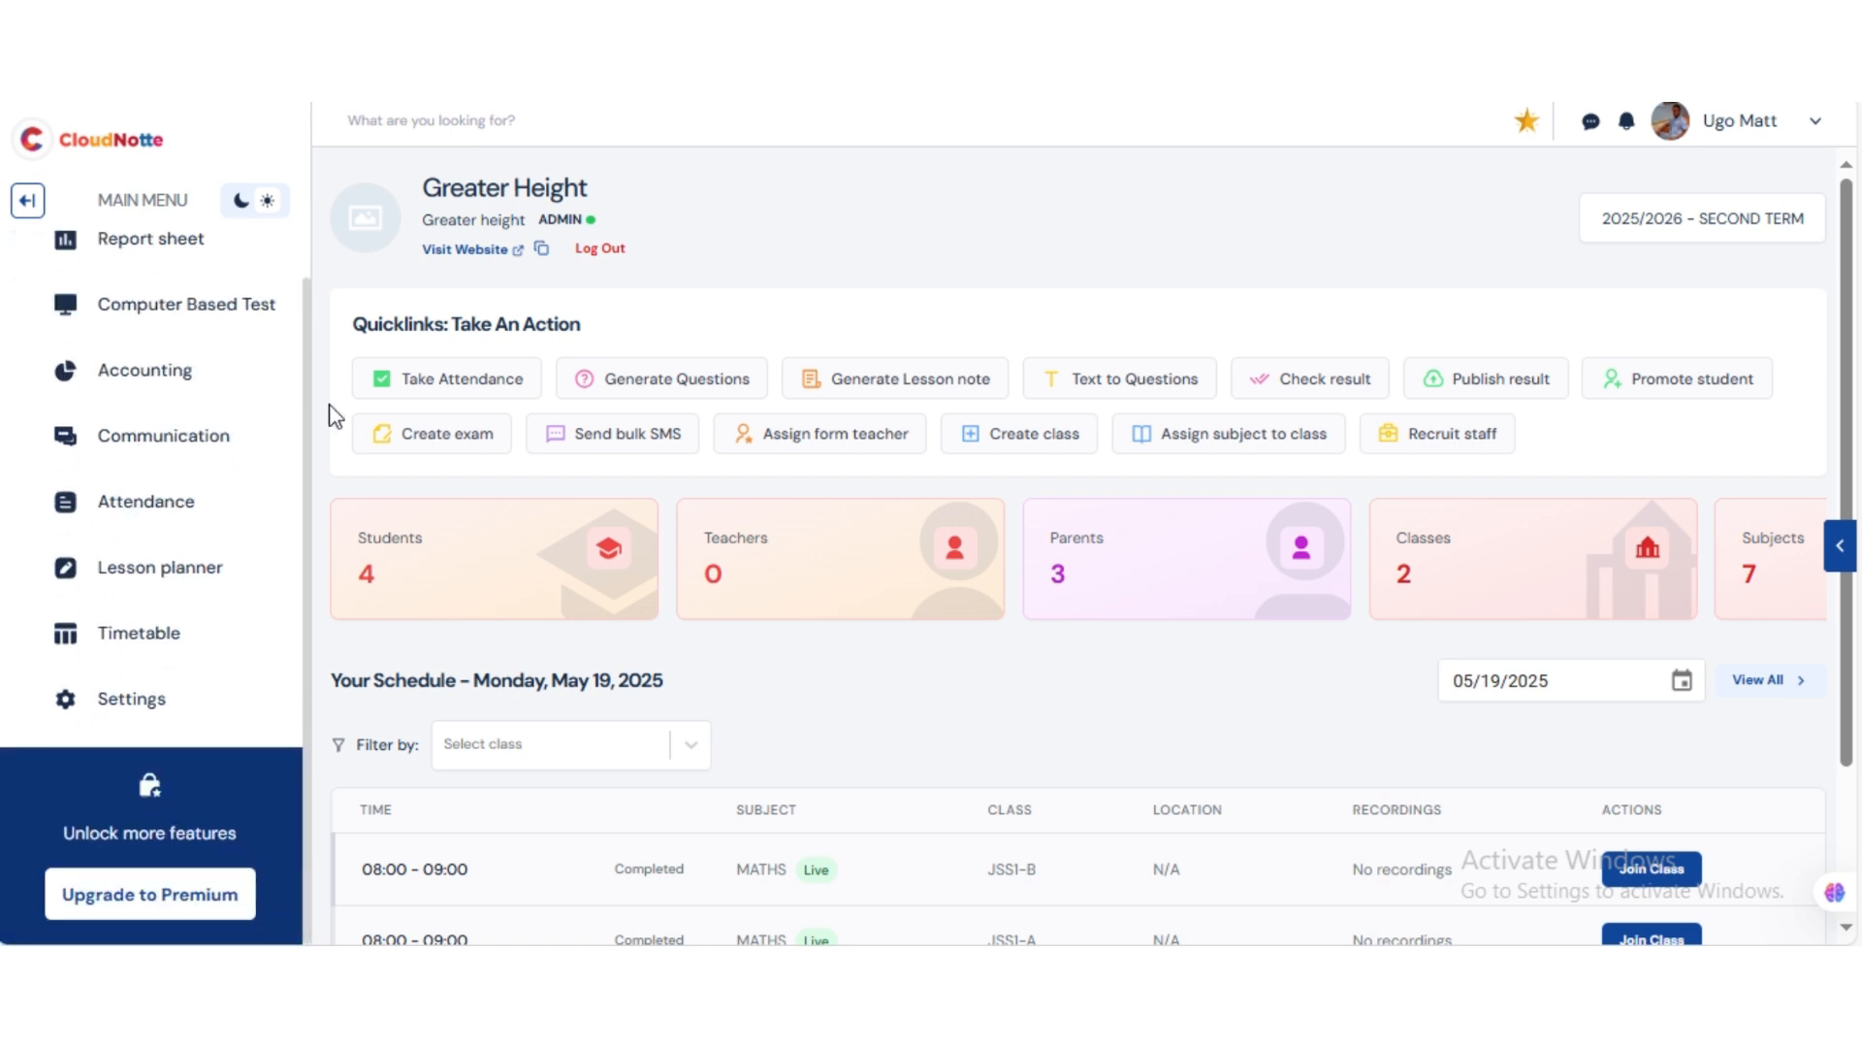
# - Open the report sheet settings, look over the existing sub-assessments, and return to the assessments section
pyautogui.click(154, 714)
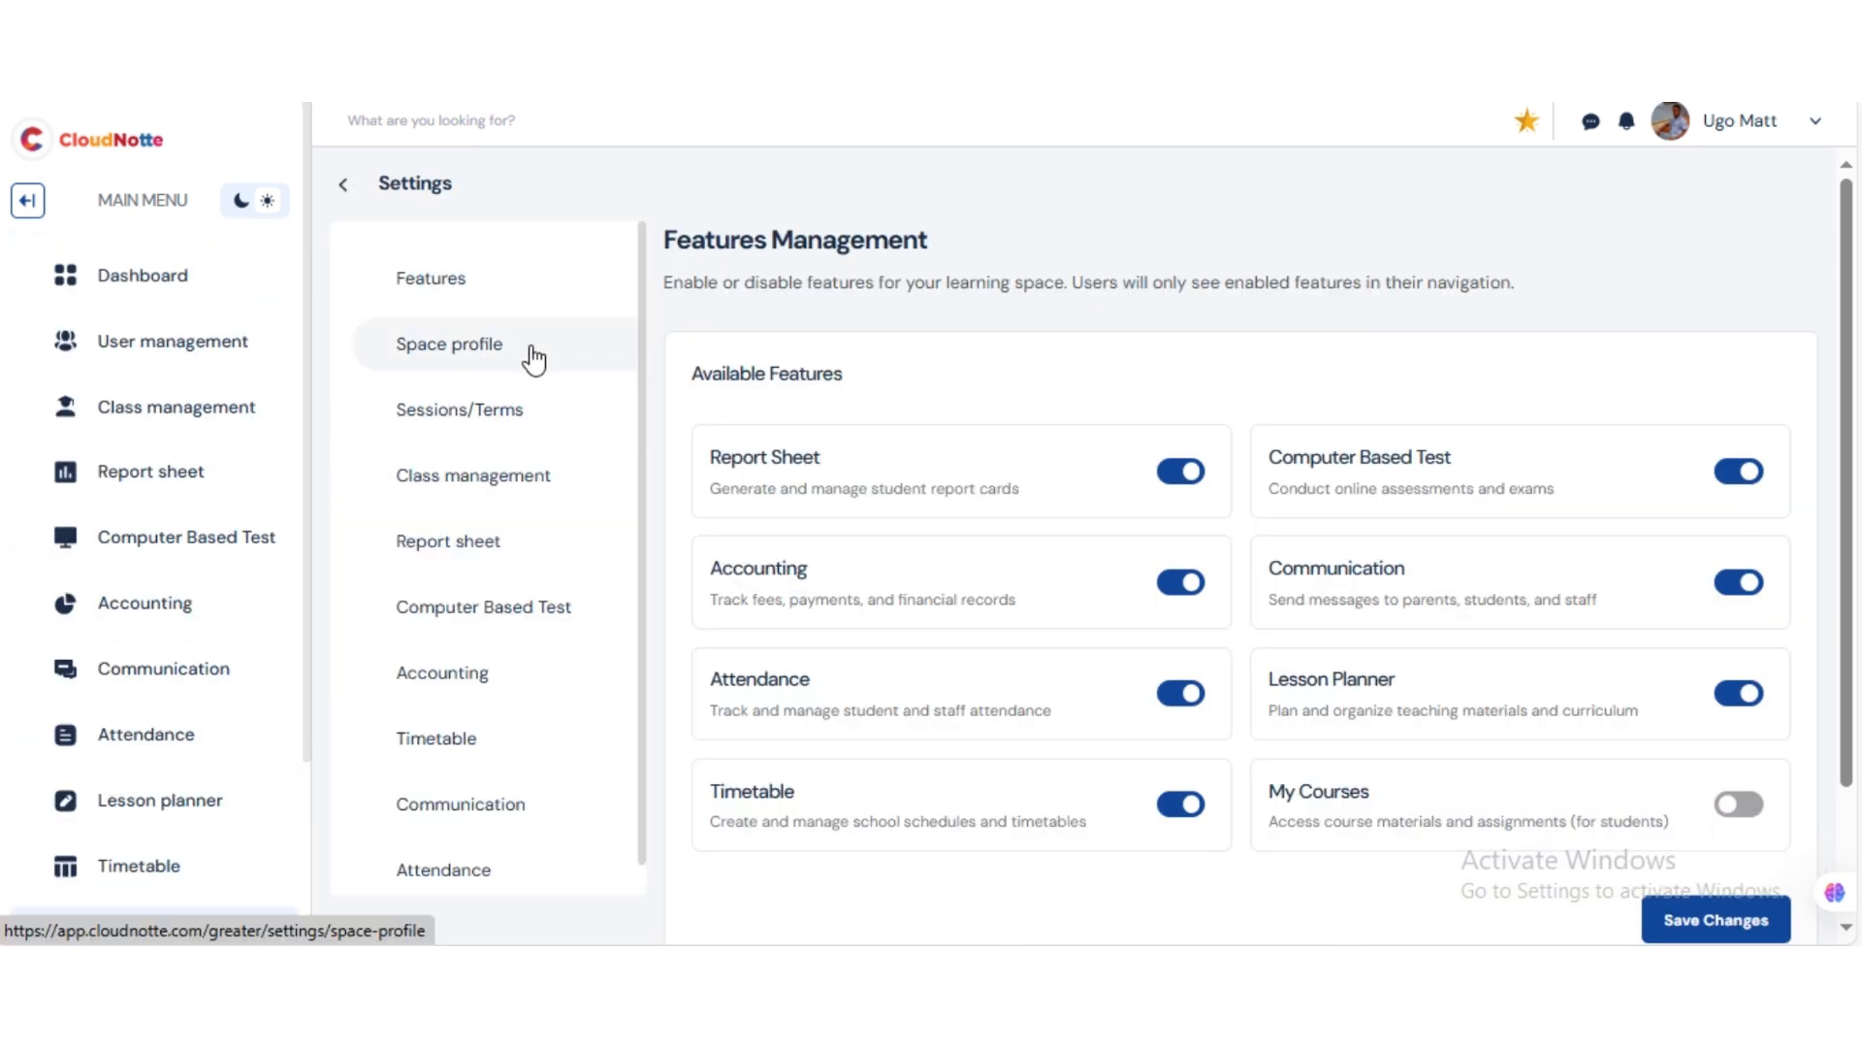
pyautogui.click(545, 531)
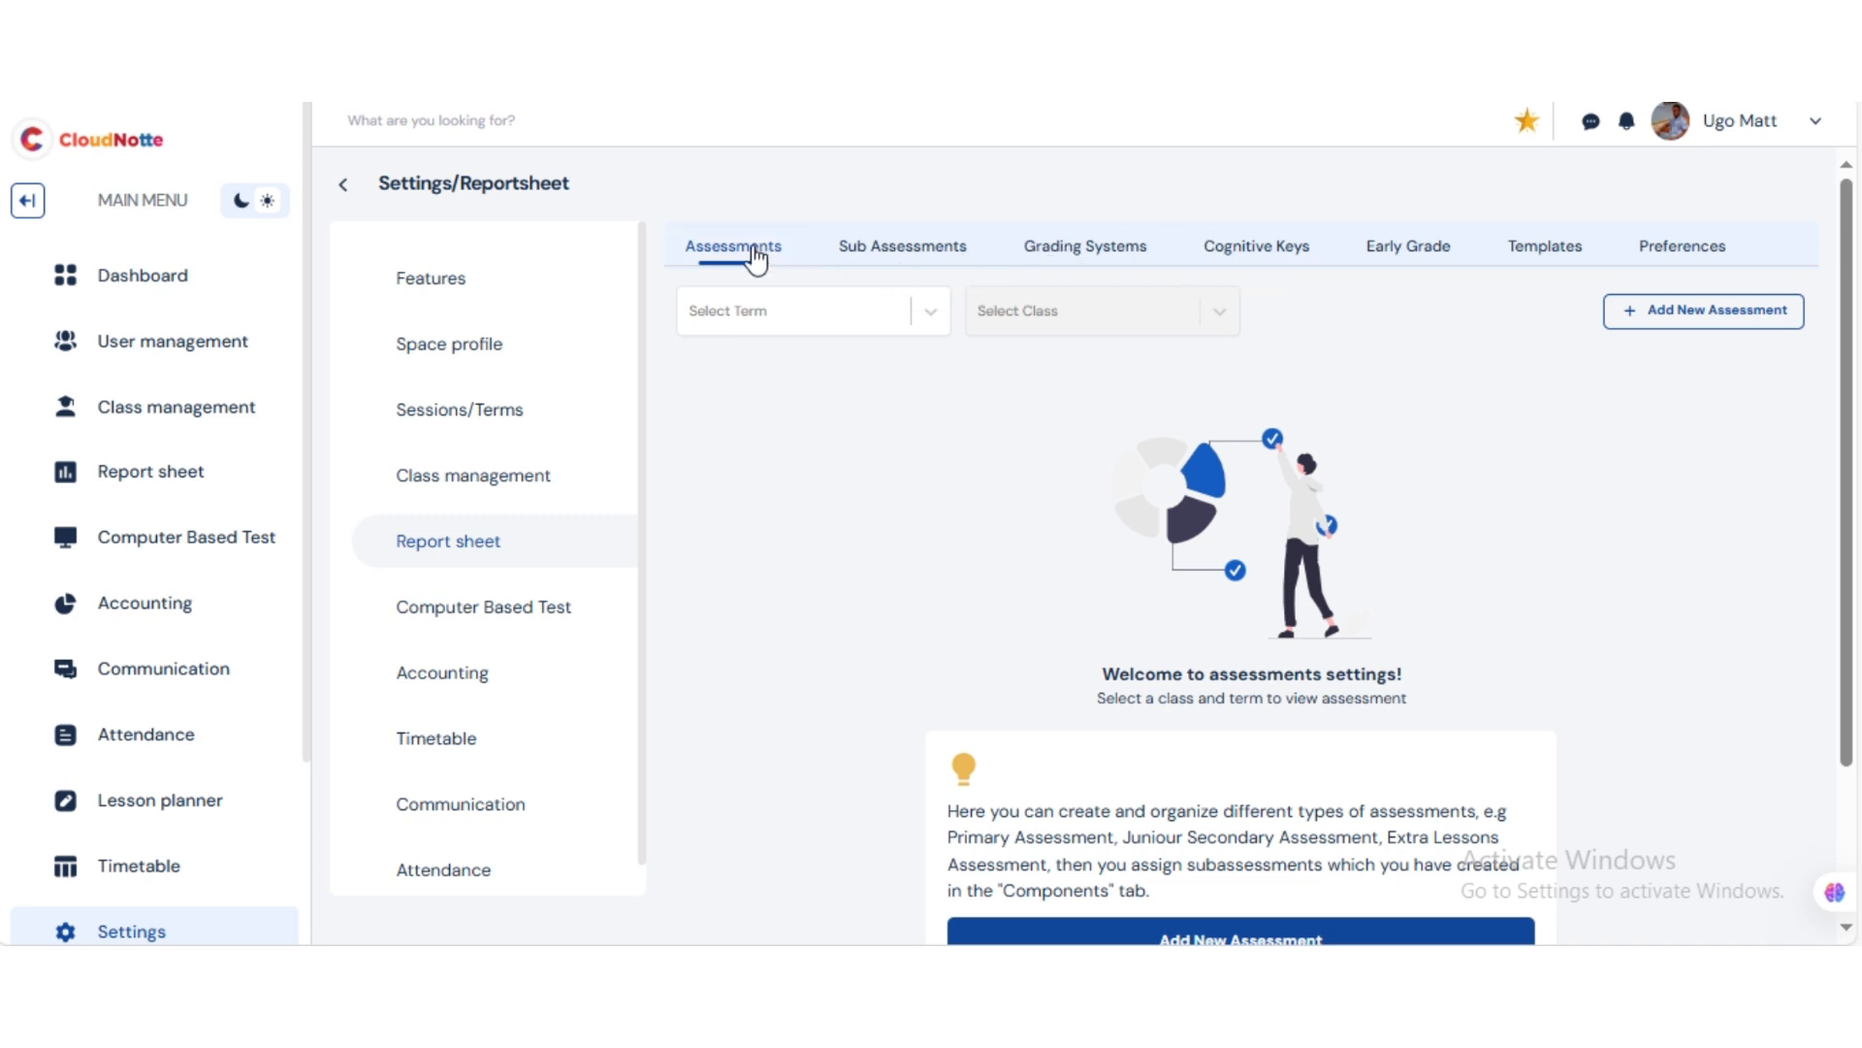
pyautogui.click(915, 247)
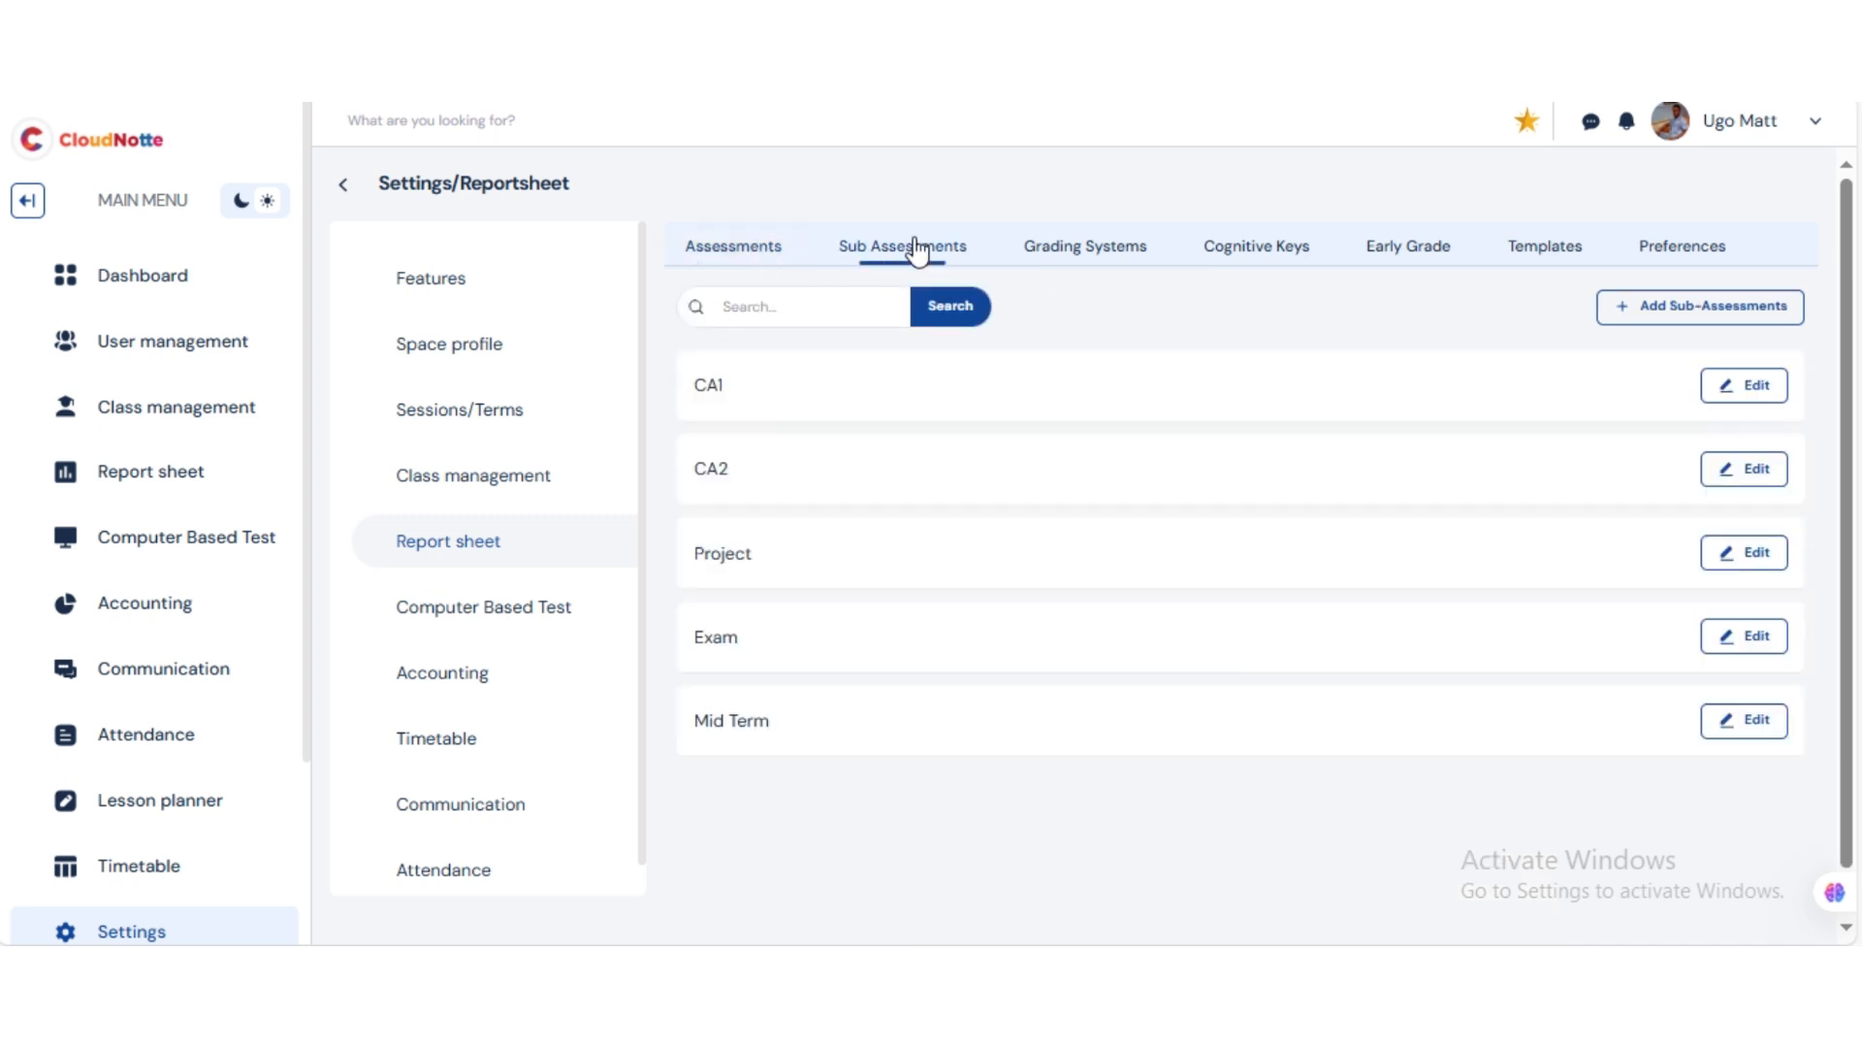
pyautogui.click(714, 254)
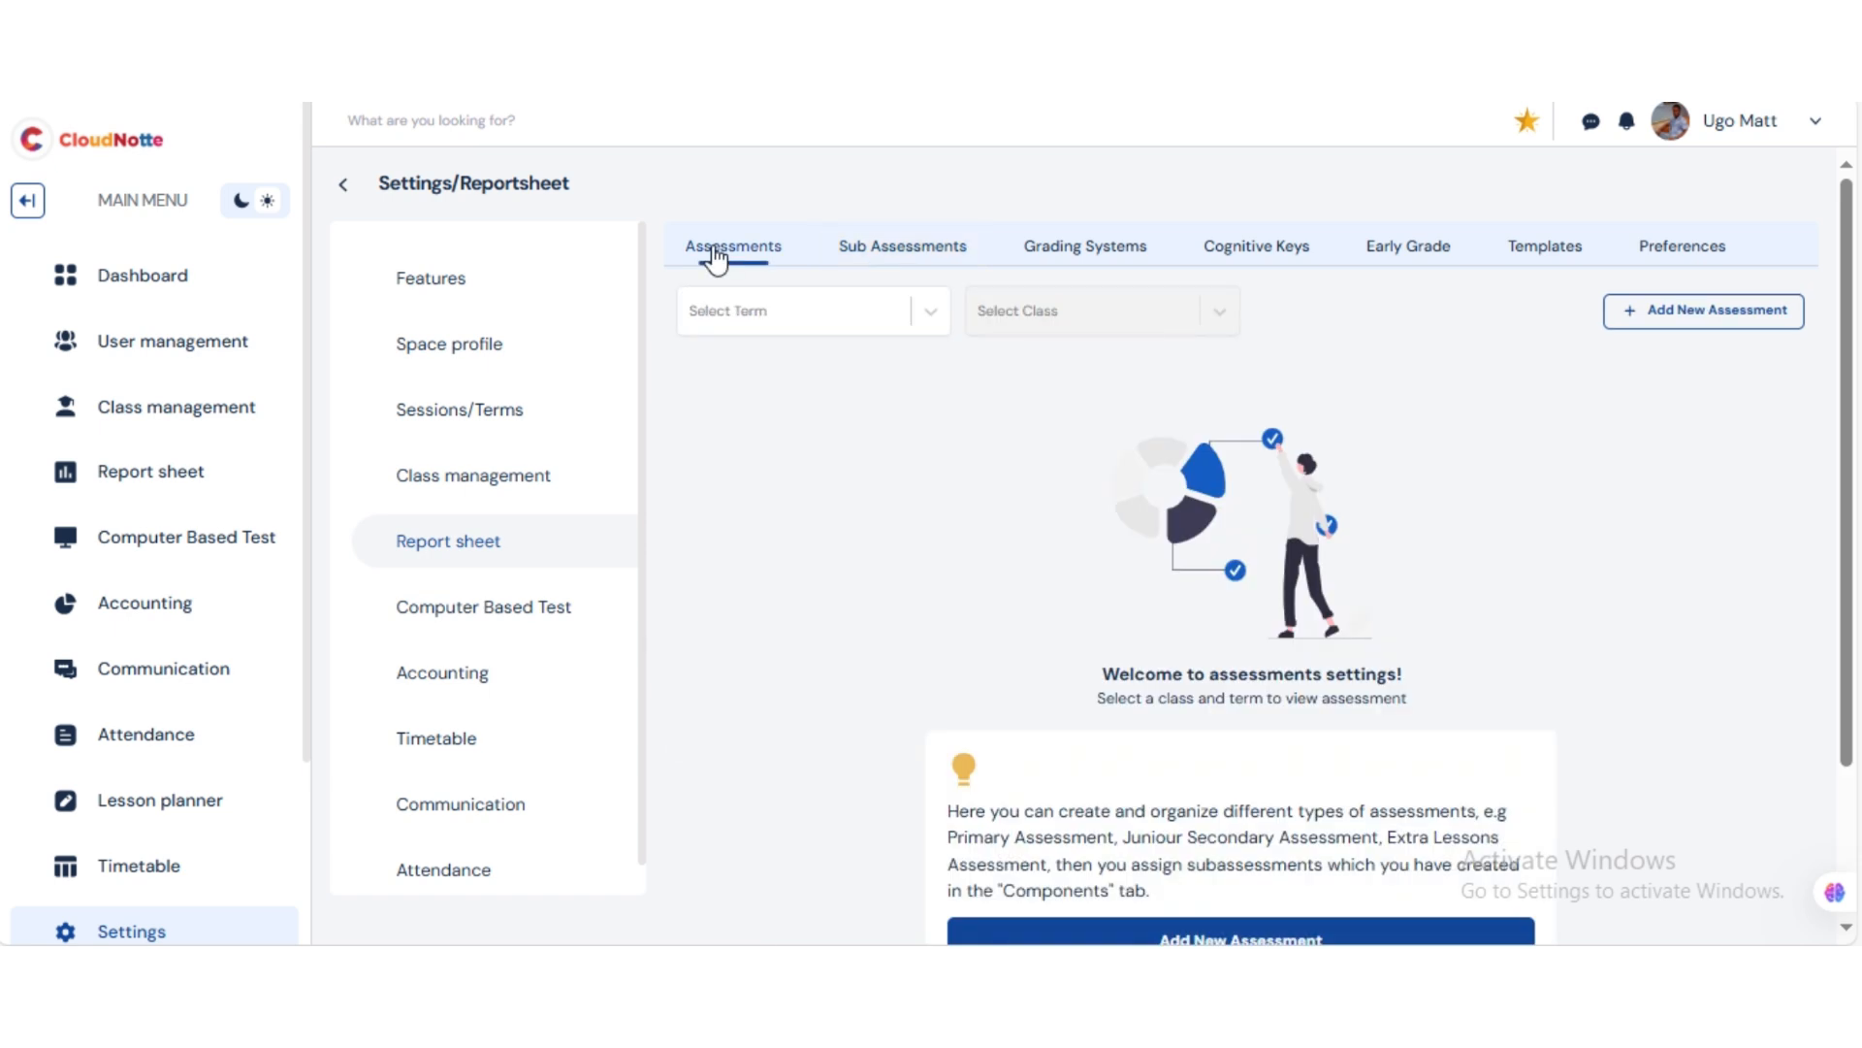
# - Display the existing assessments for FIRST TERM and class JSS1-A
pyautogui.click(752, 311)
pyautogui.click(936, 593)
pyautogui.click(821, 304)
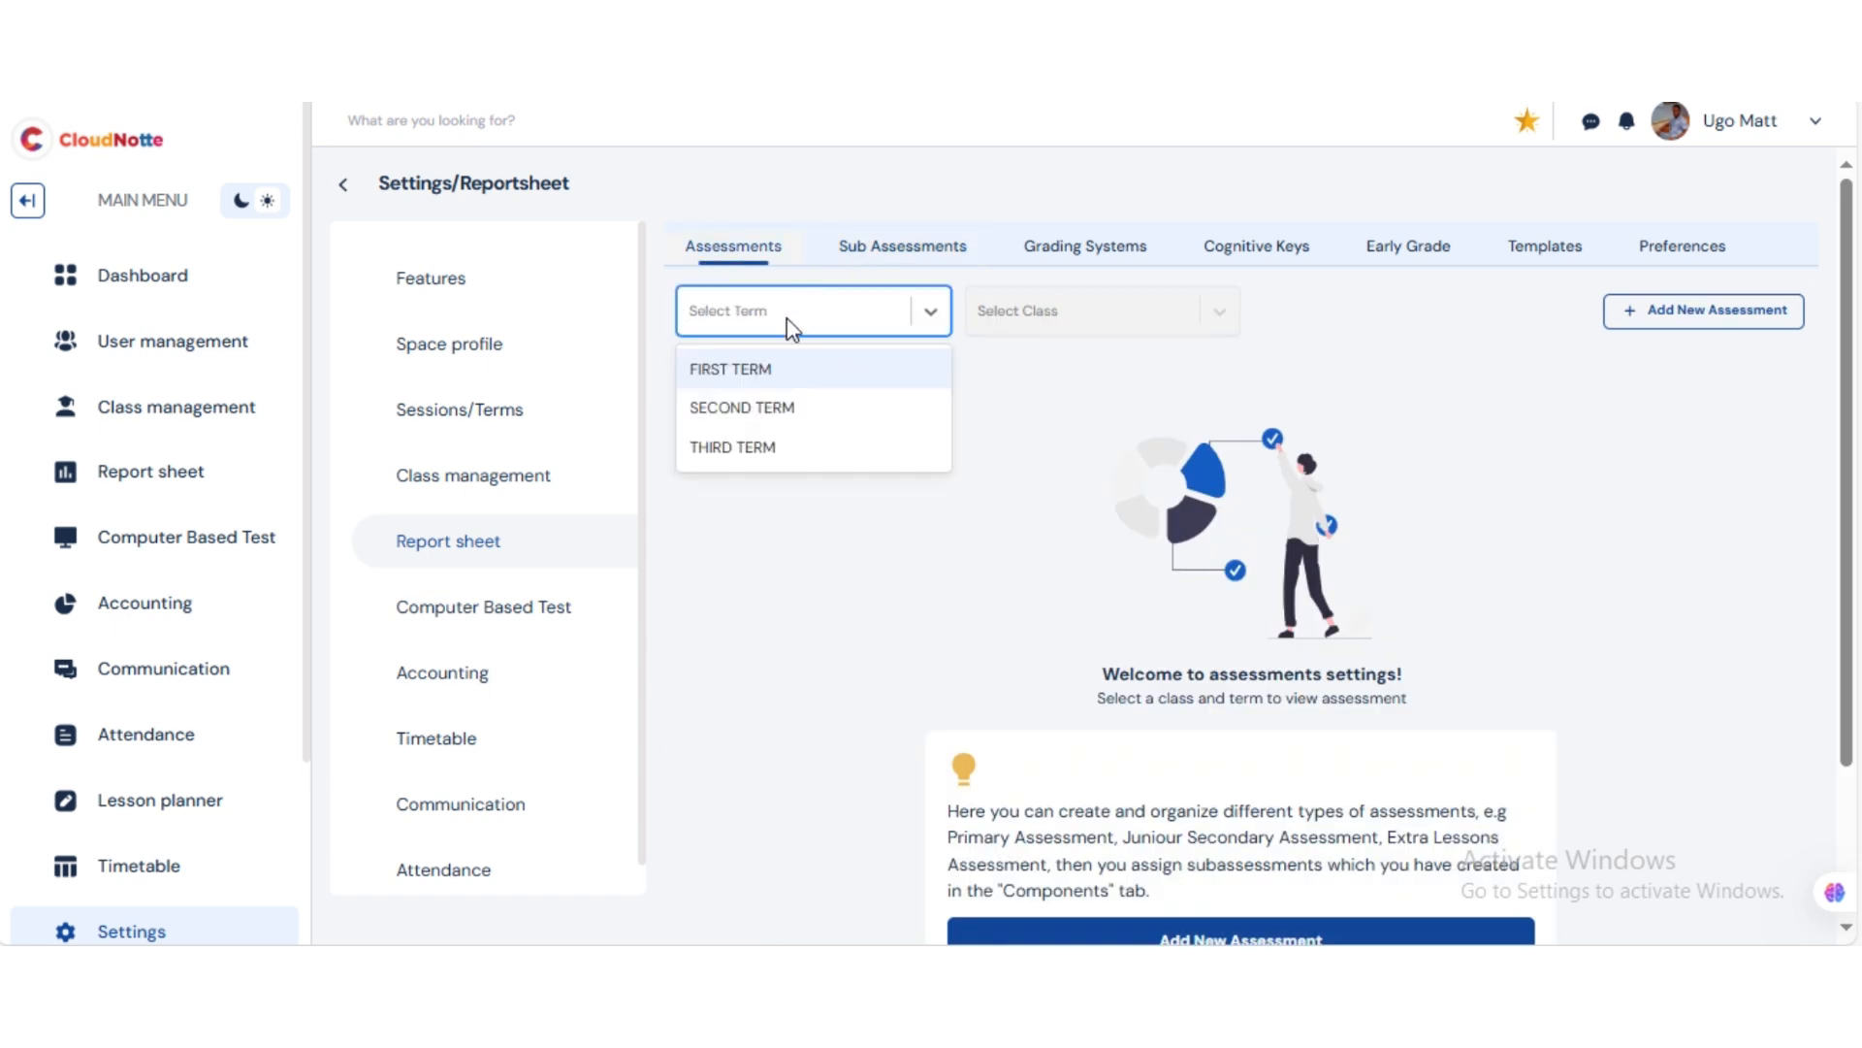
pyautogui.click(768, 366)
pyautogui.click(1093, 309)
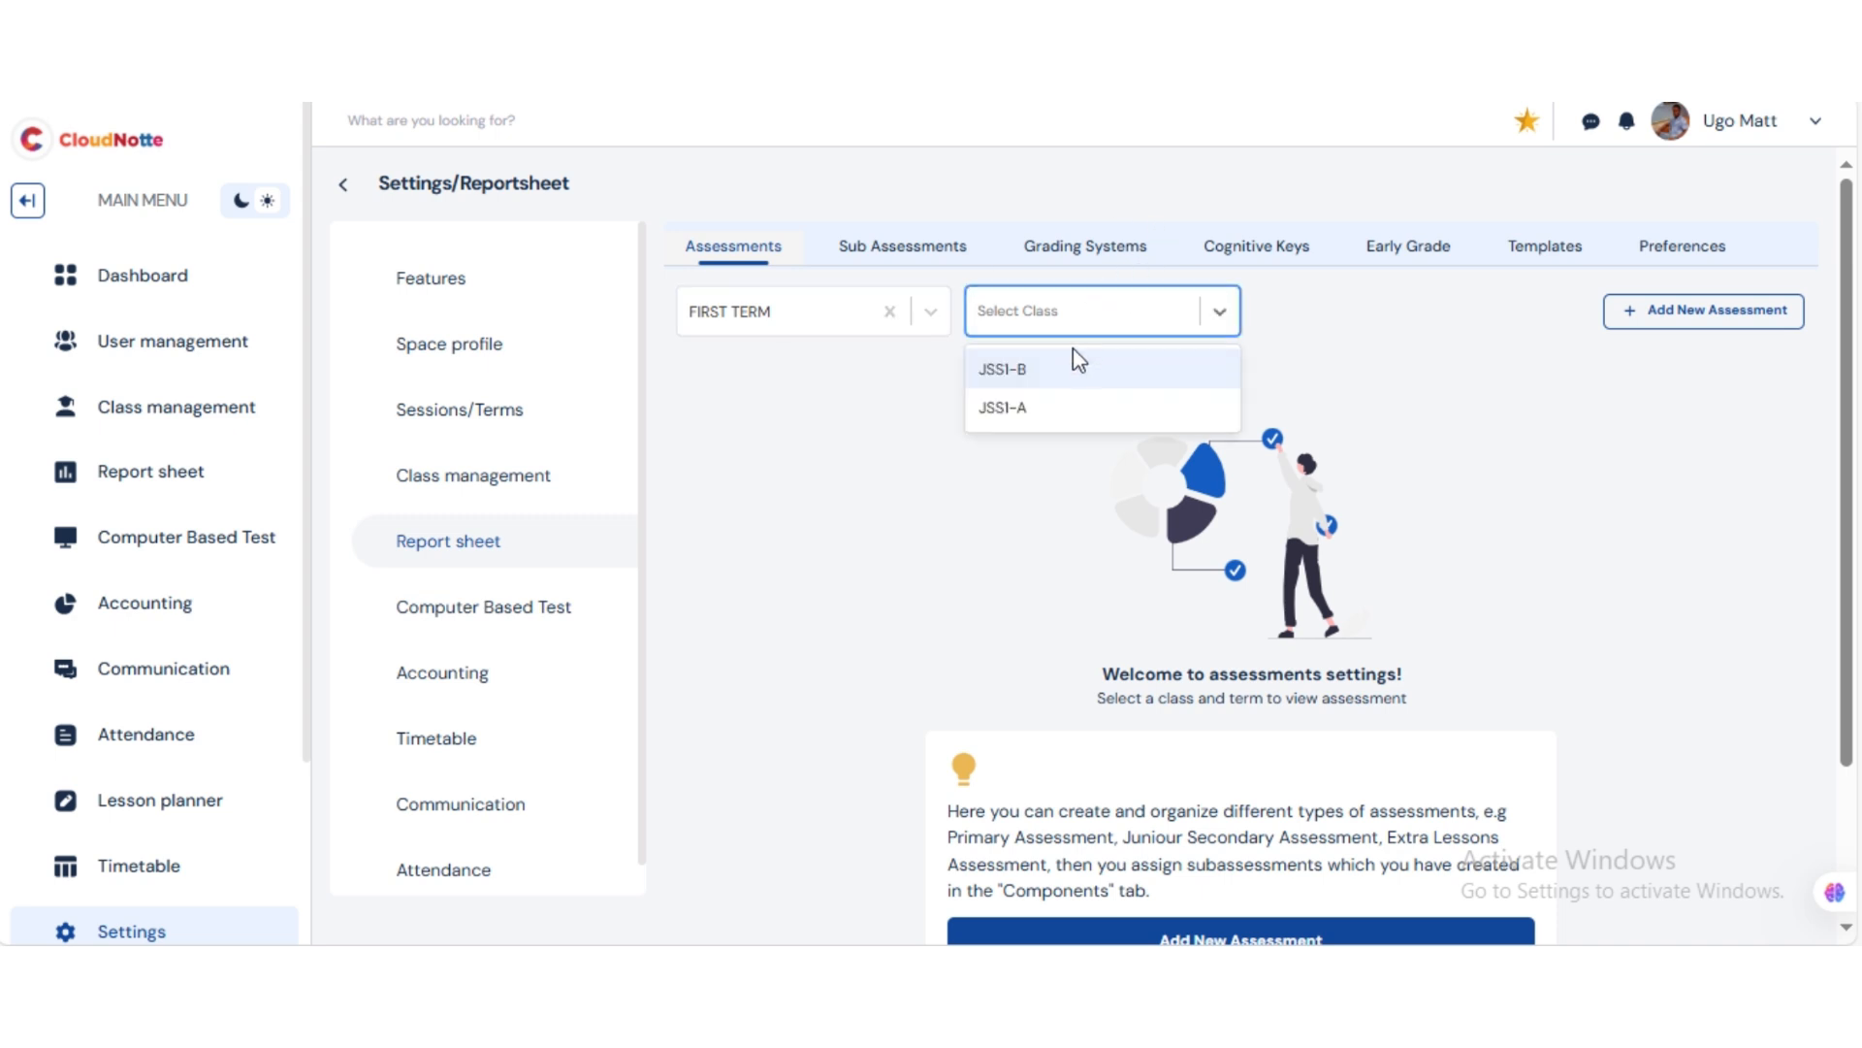
pyautogui.click(1033, 408)
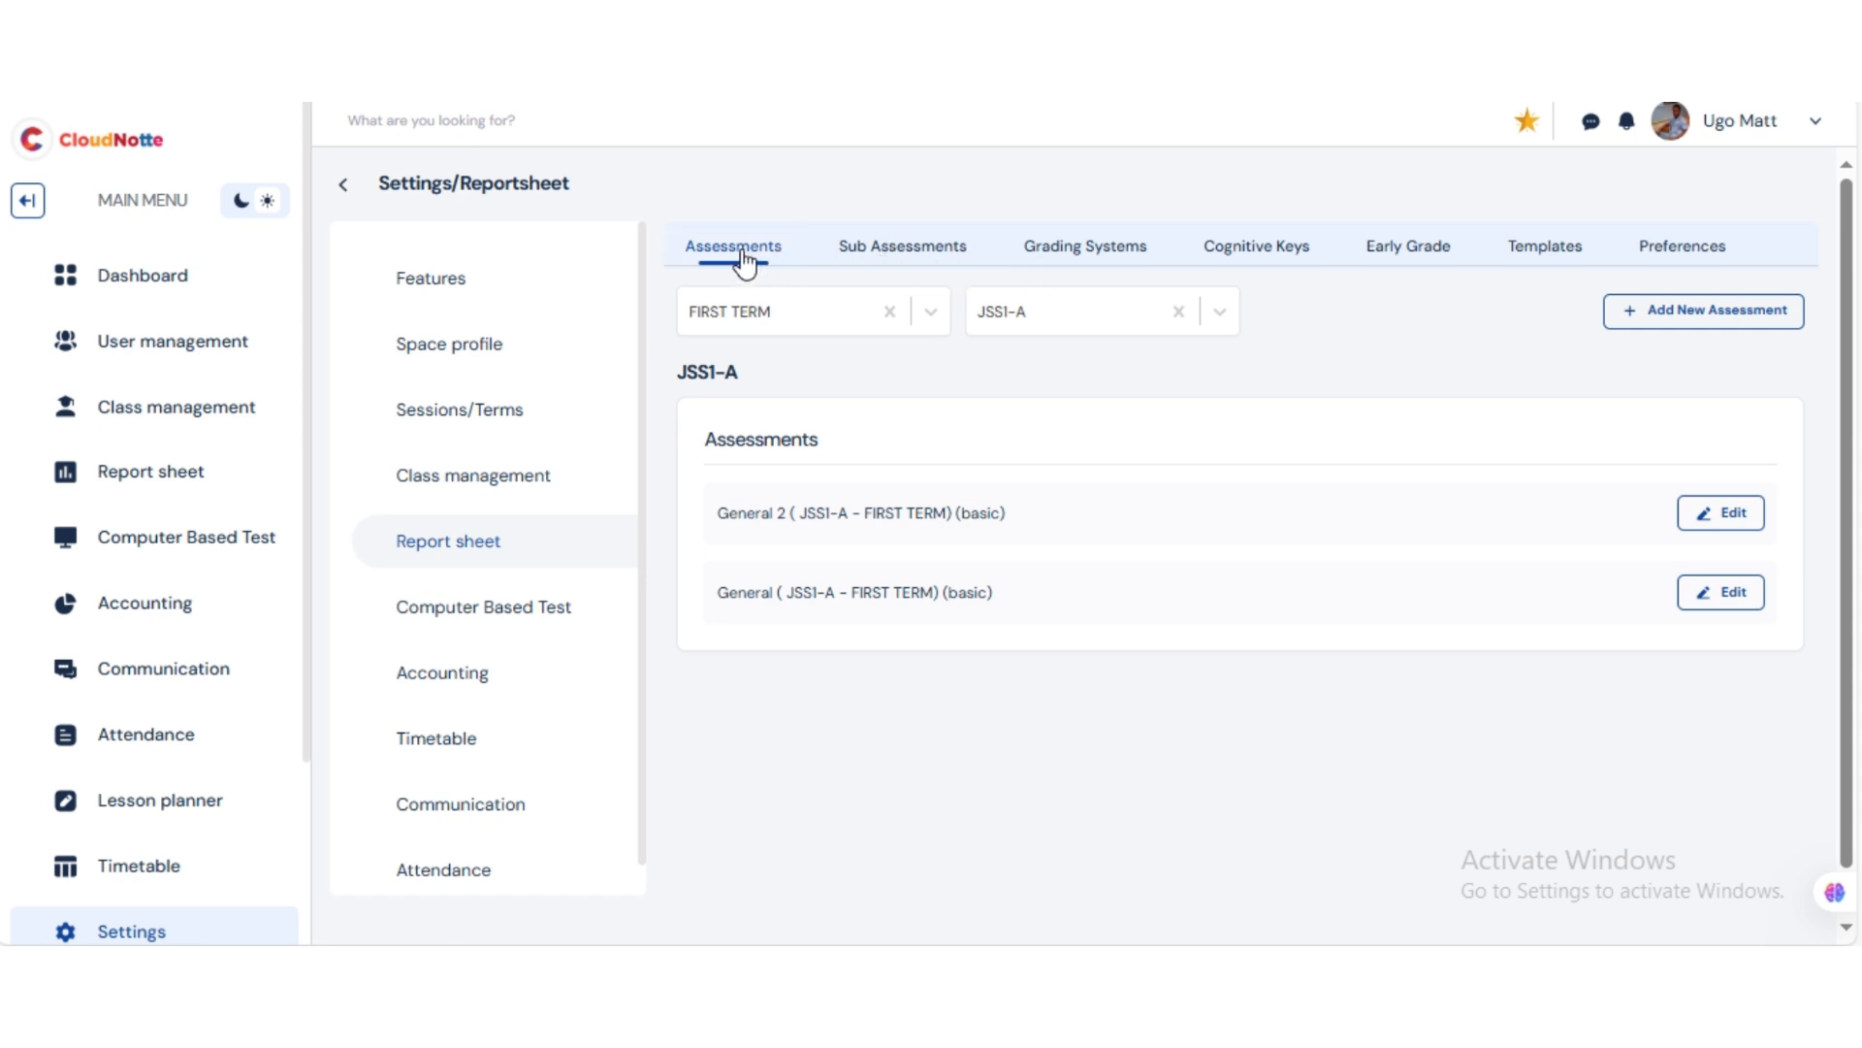
# - Start a new assessment and name it Mid Term Assessment
pyautogui.click(1712, 320)
pyautogui.click(429, 312)
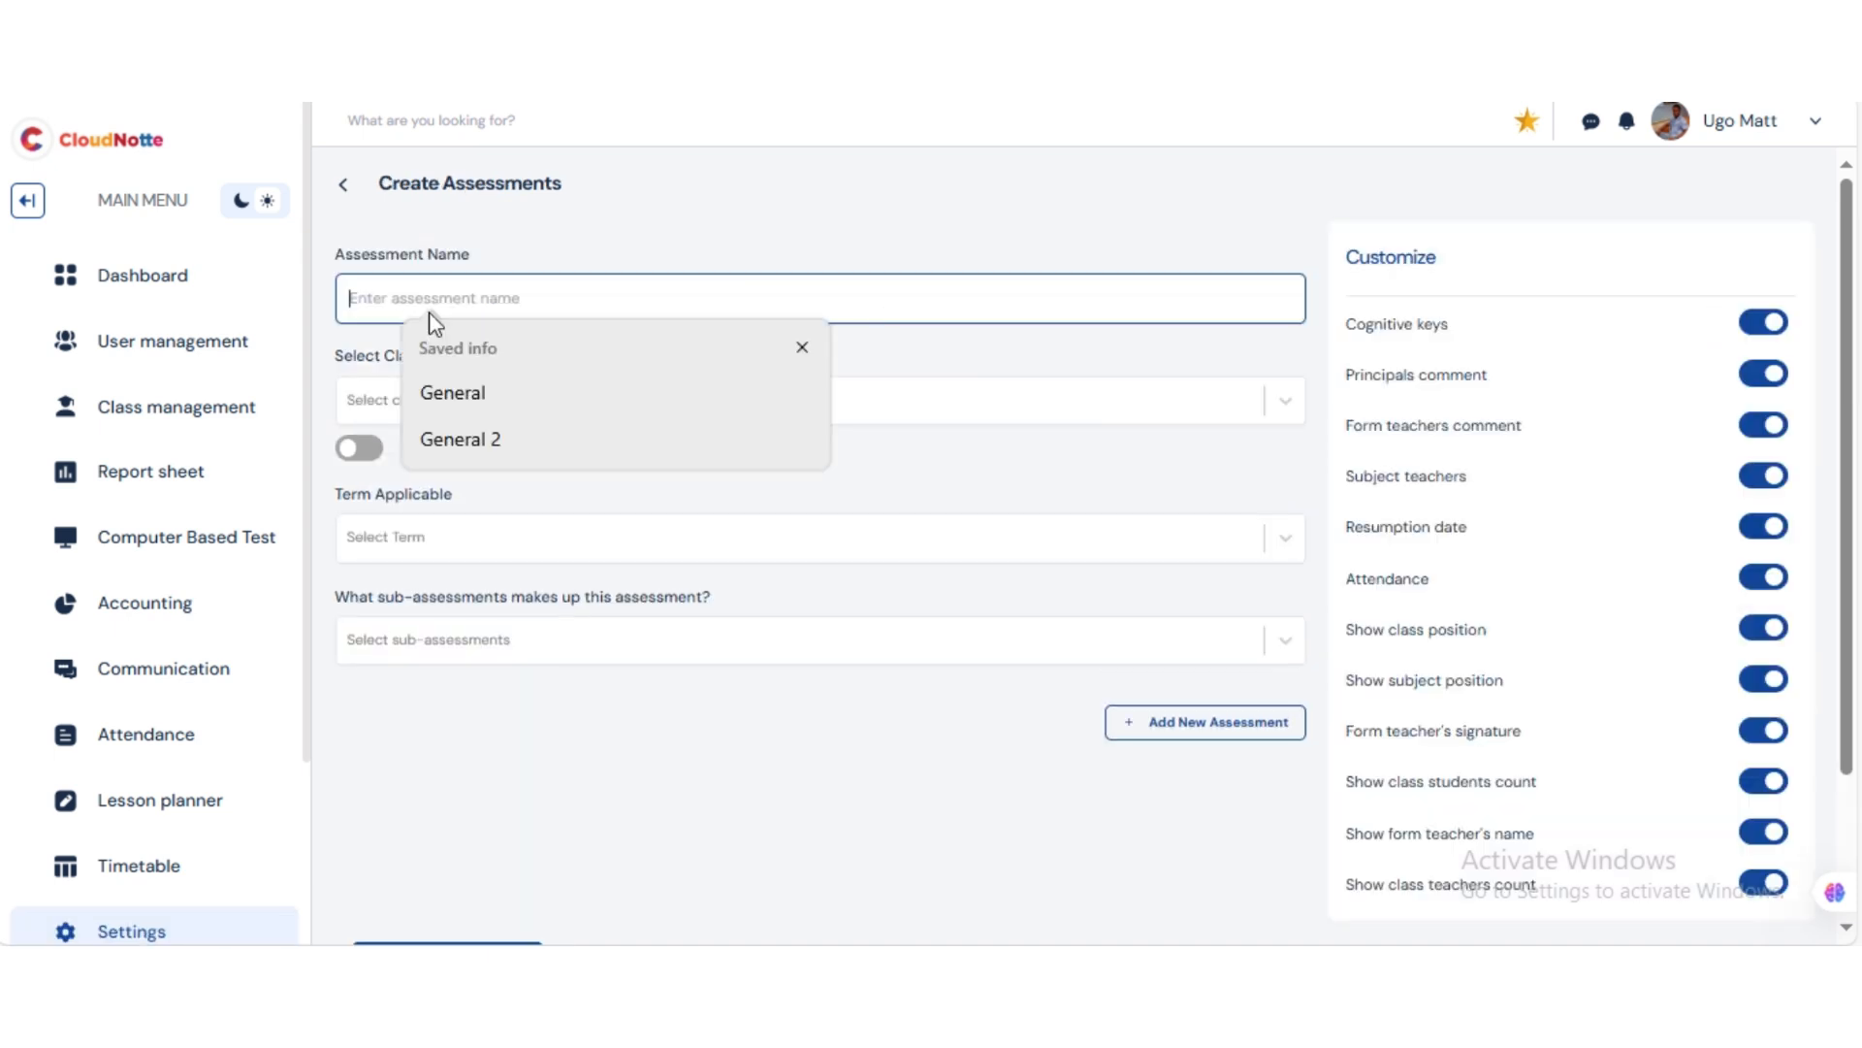
pyautogui.write('Mid')
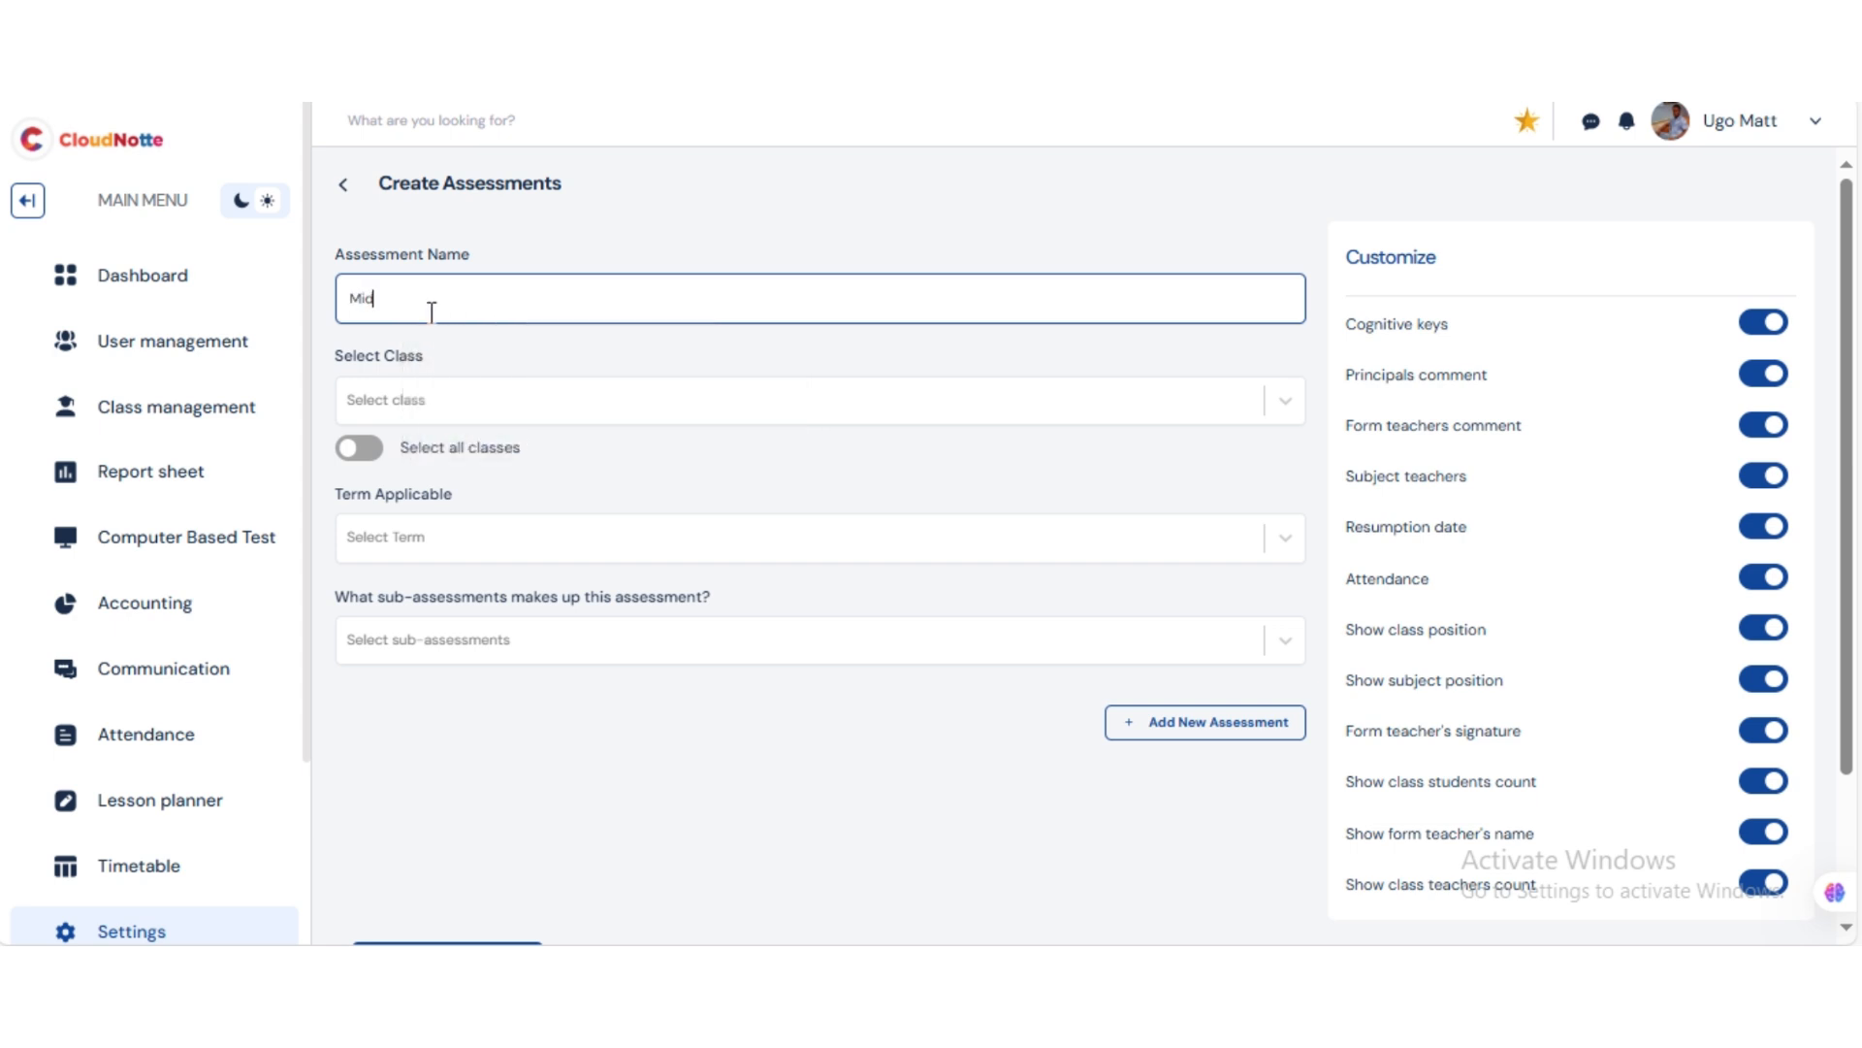
pyautogui.write(' Term Assessment')
# - Assign the assessment to class JSS1-B, switching the all-classes option on and off before reselecting the class
pyautogui.click(420, 400)
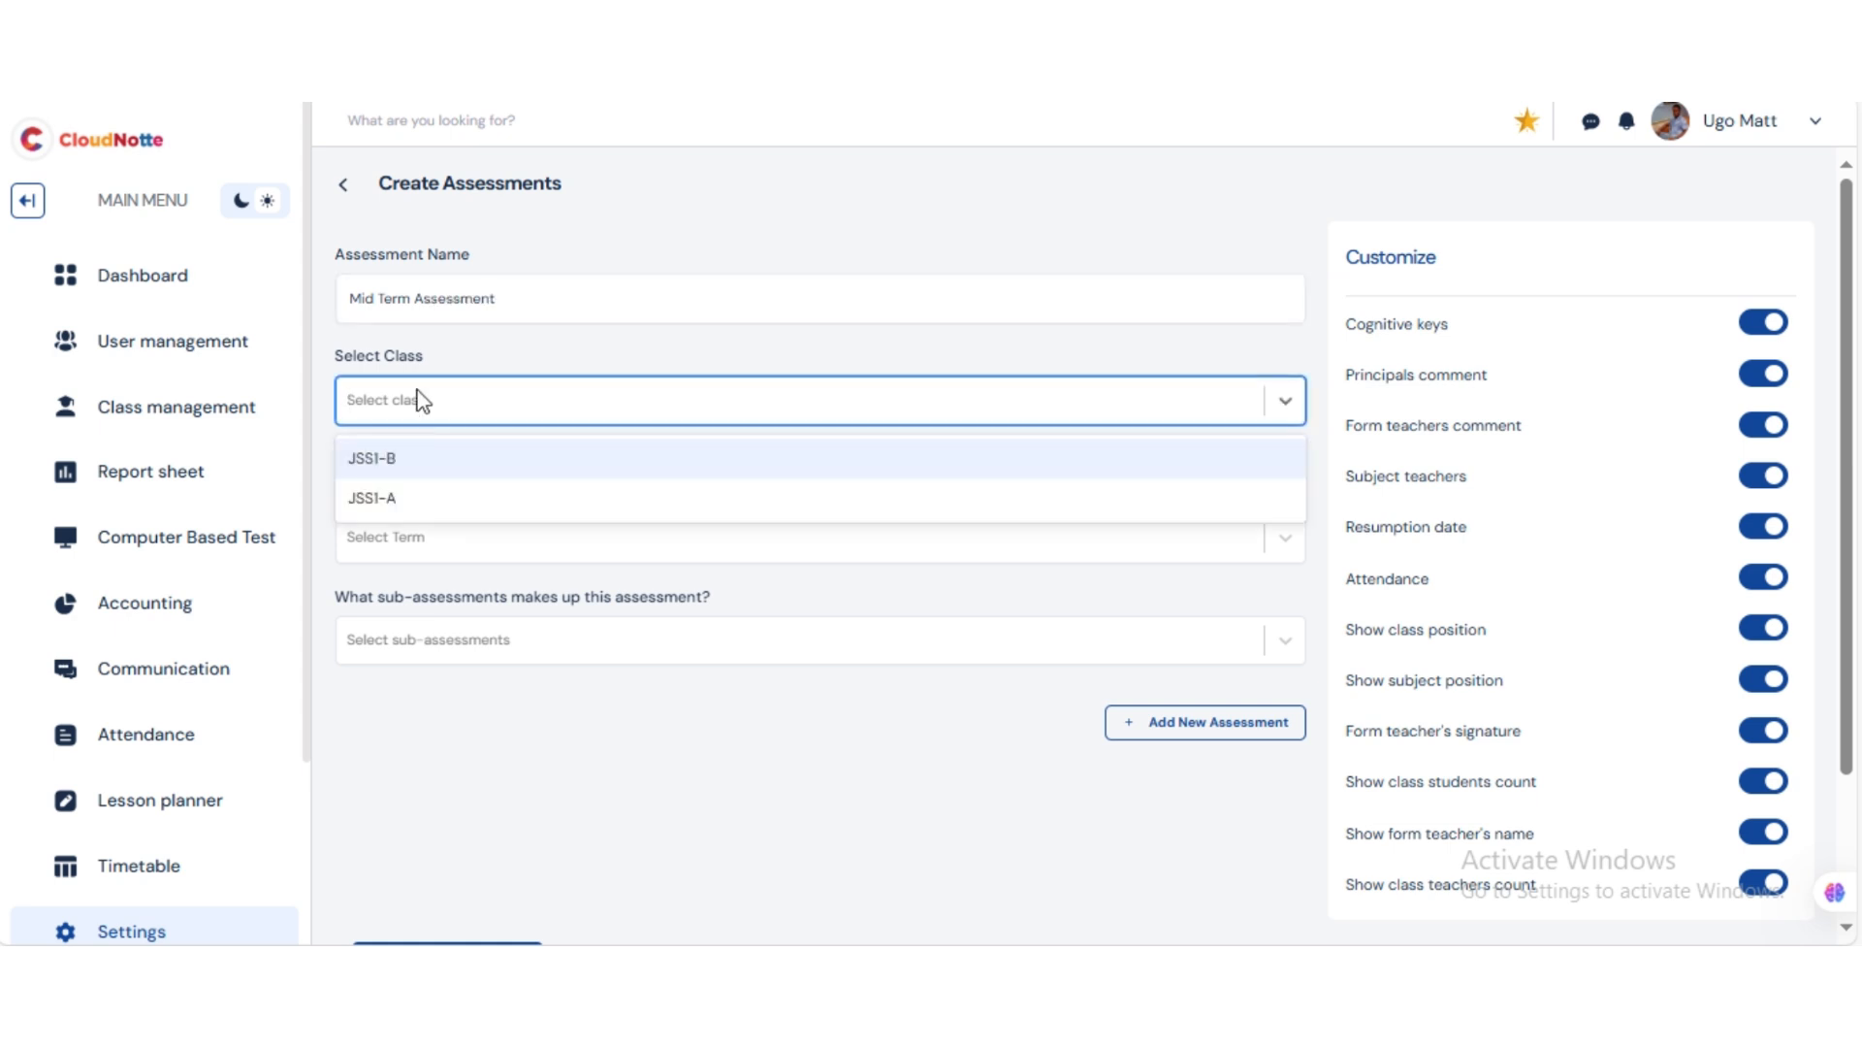
pyautogui.click(400, 461)
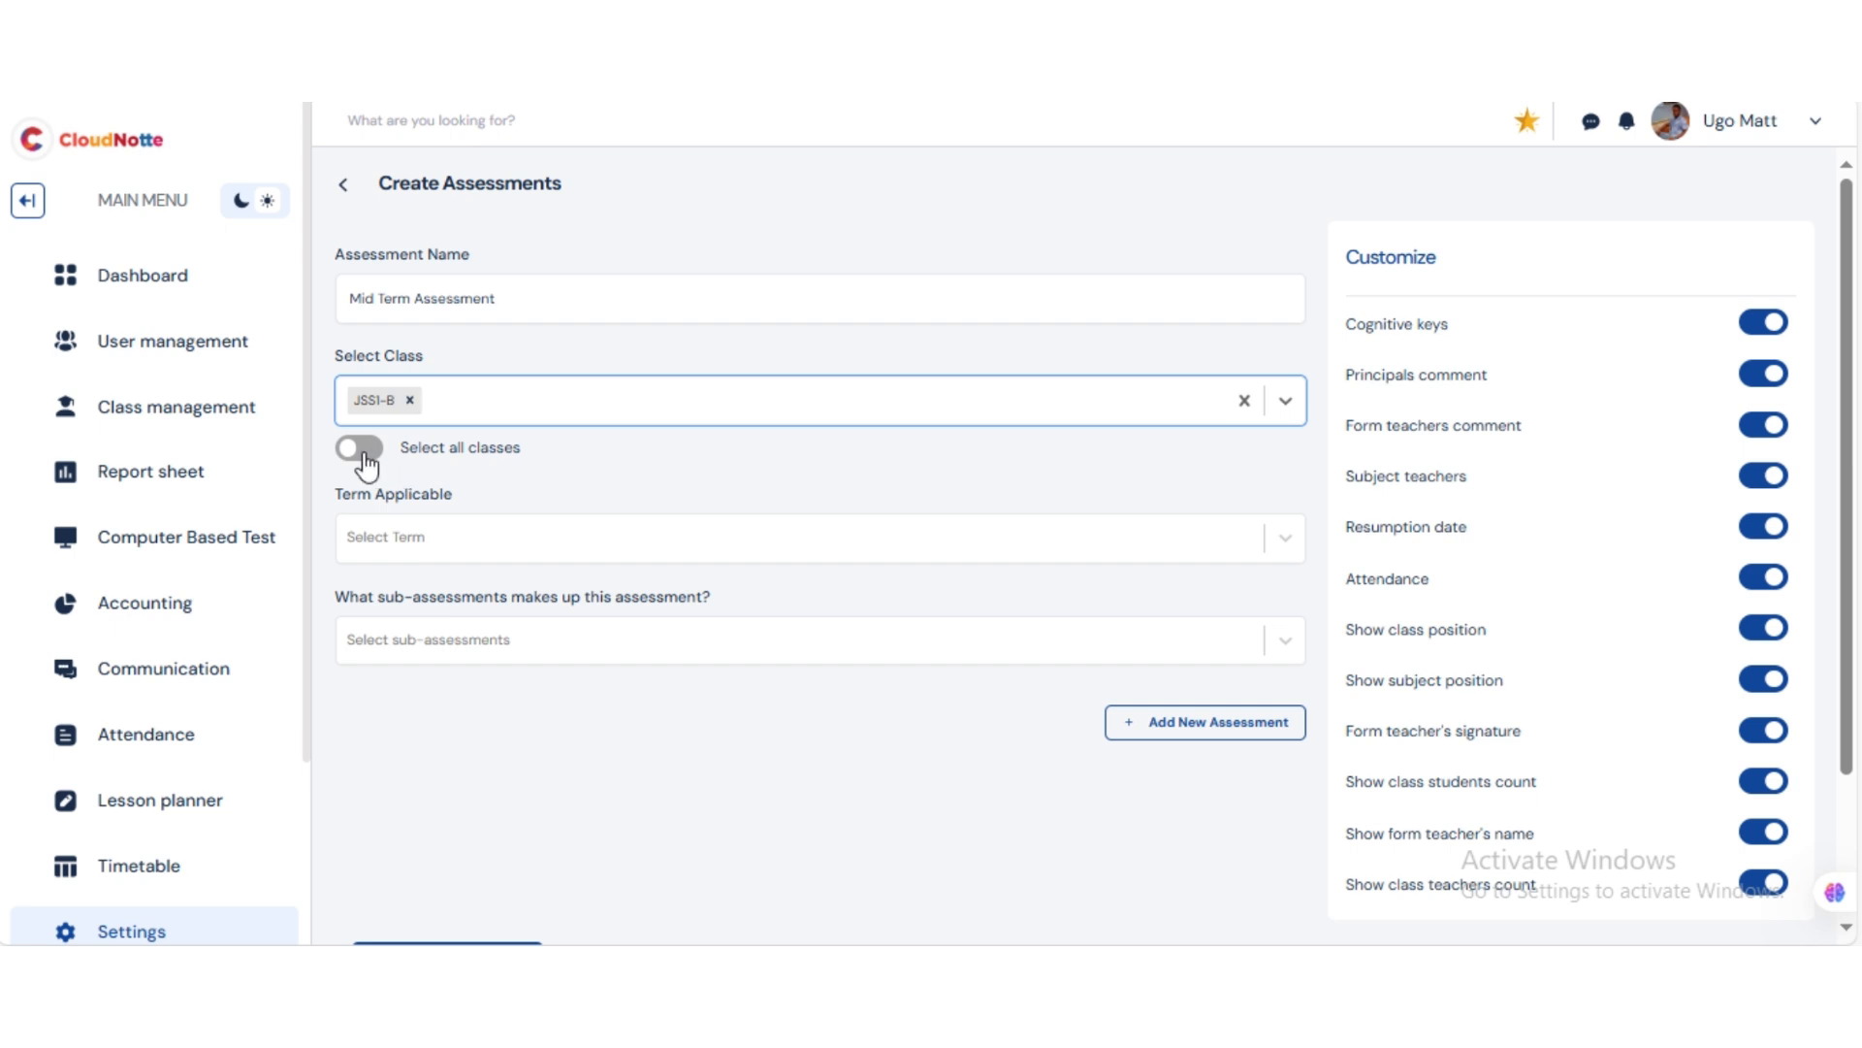
pyautogui.click(361, 449)
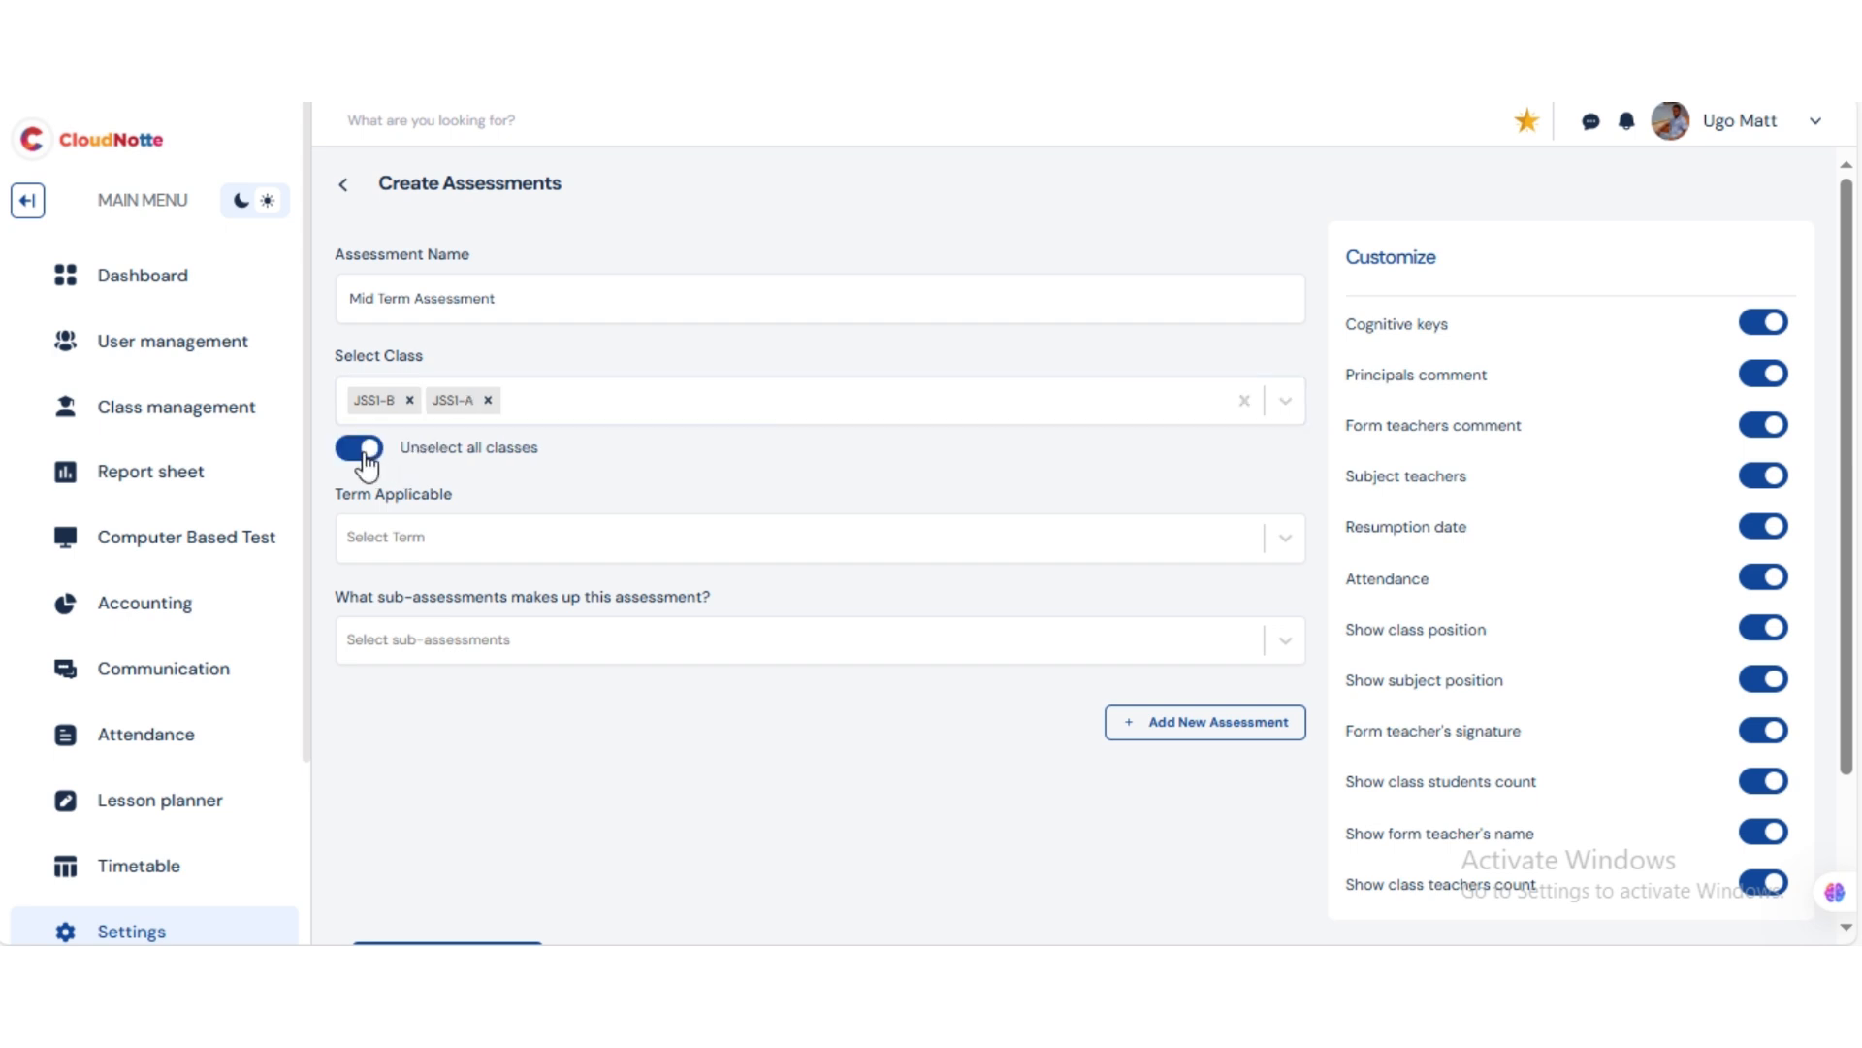
pyautogui.click(363, 452)
pyautogui.click(415, 399)
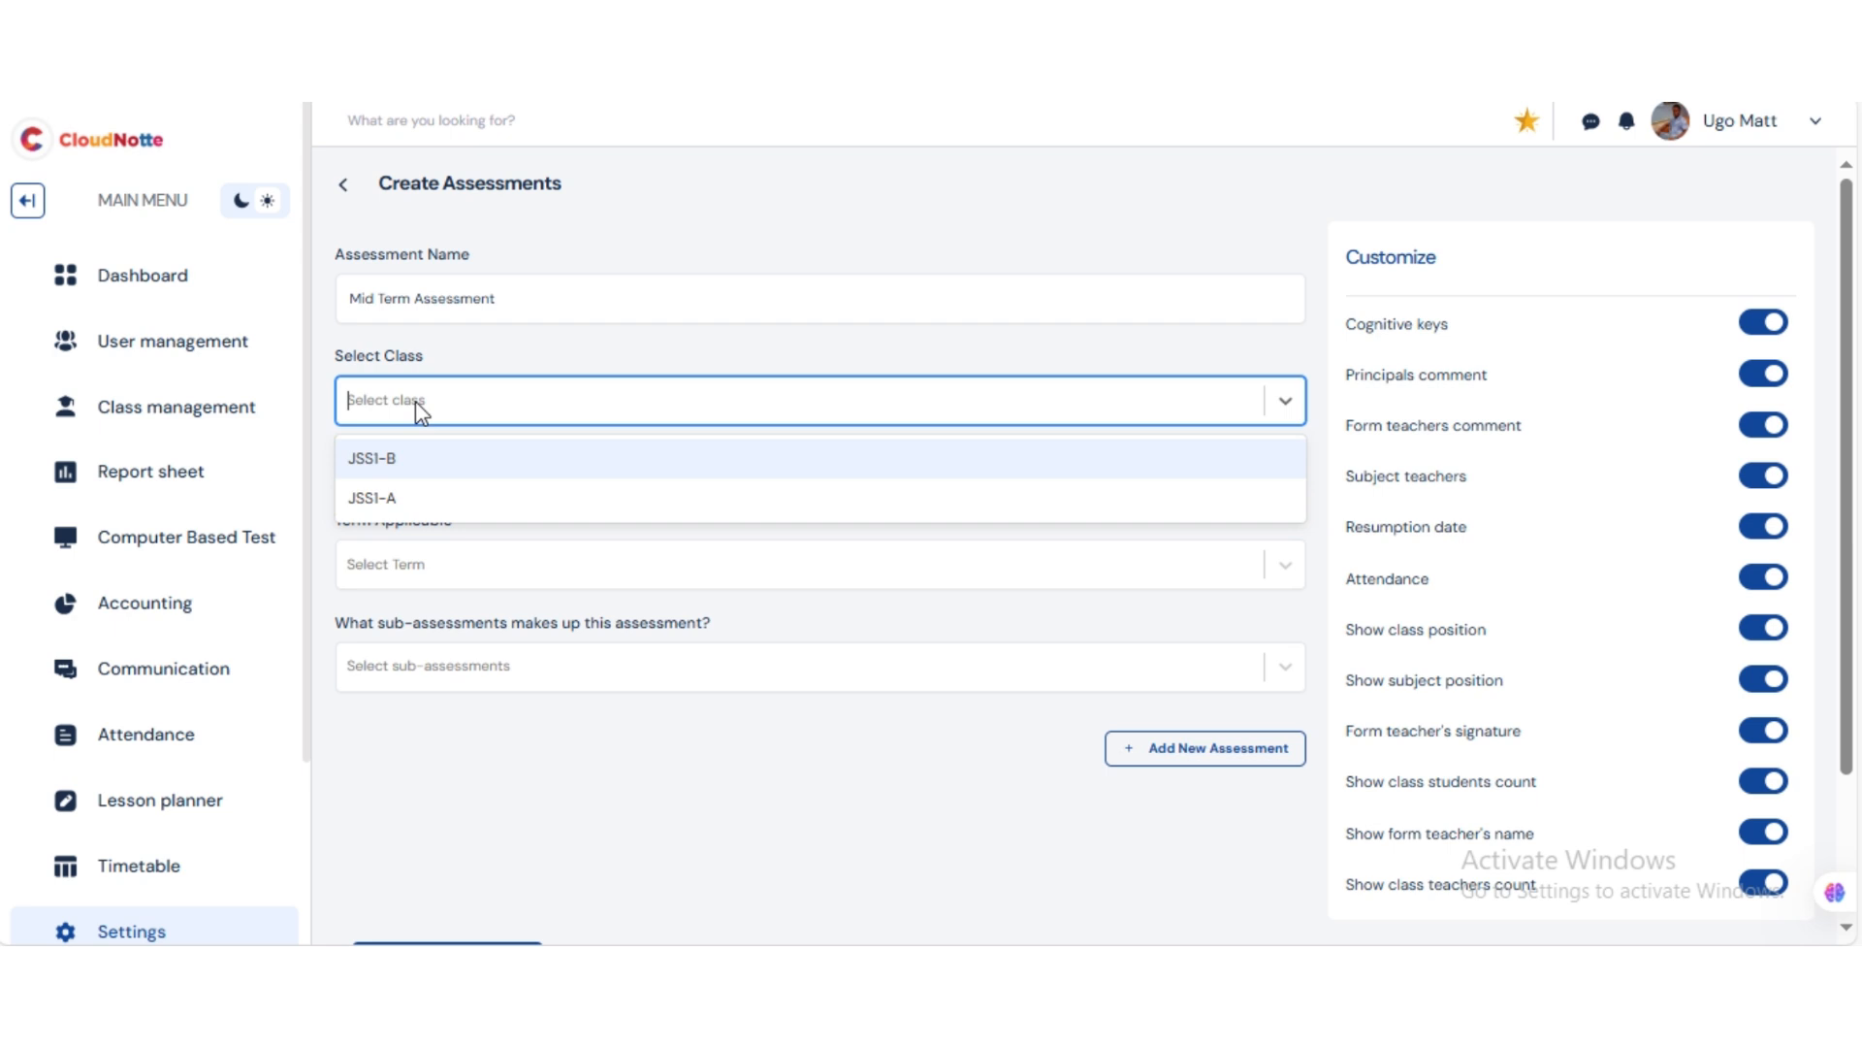
pyautogui.click(432, 462)
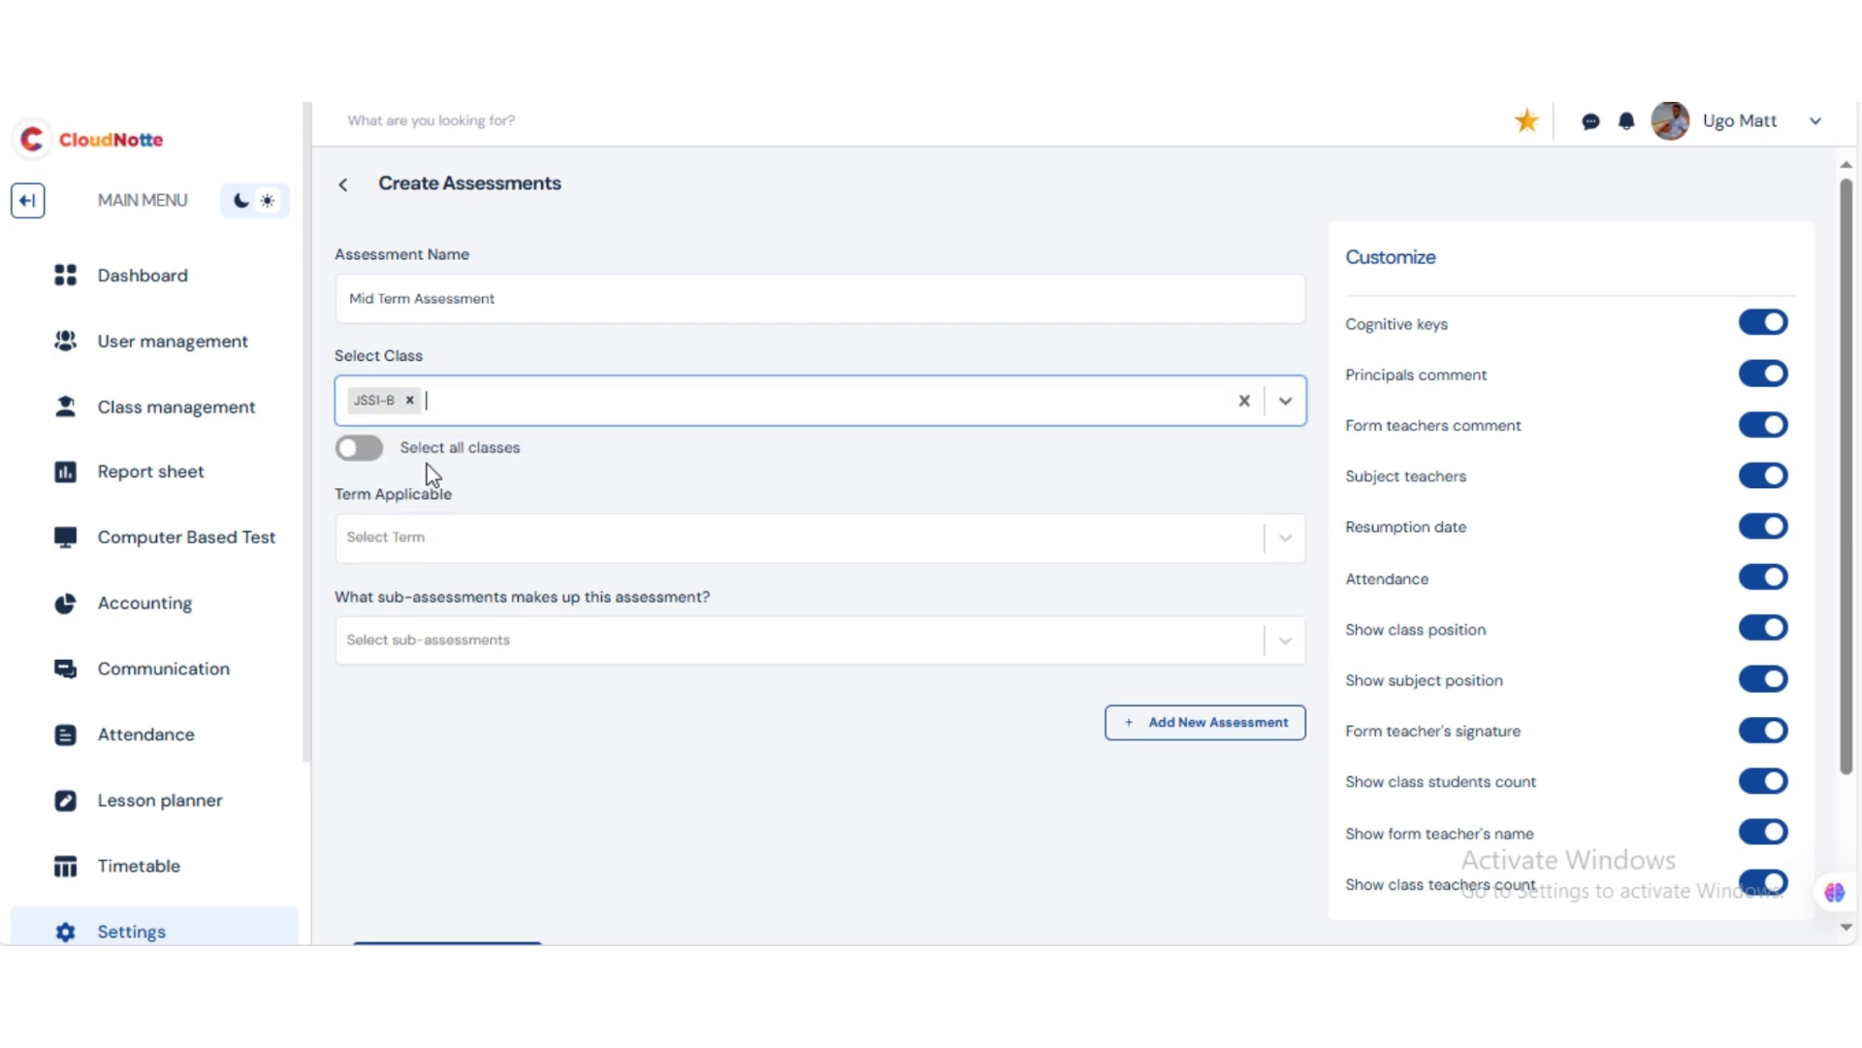
# - Set the terms applicable to the assessment to FIRST TERM and THIRD TERM
pyautogui.click(440, 541)
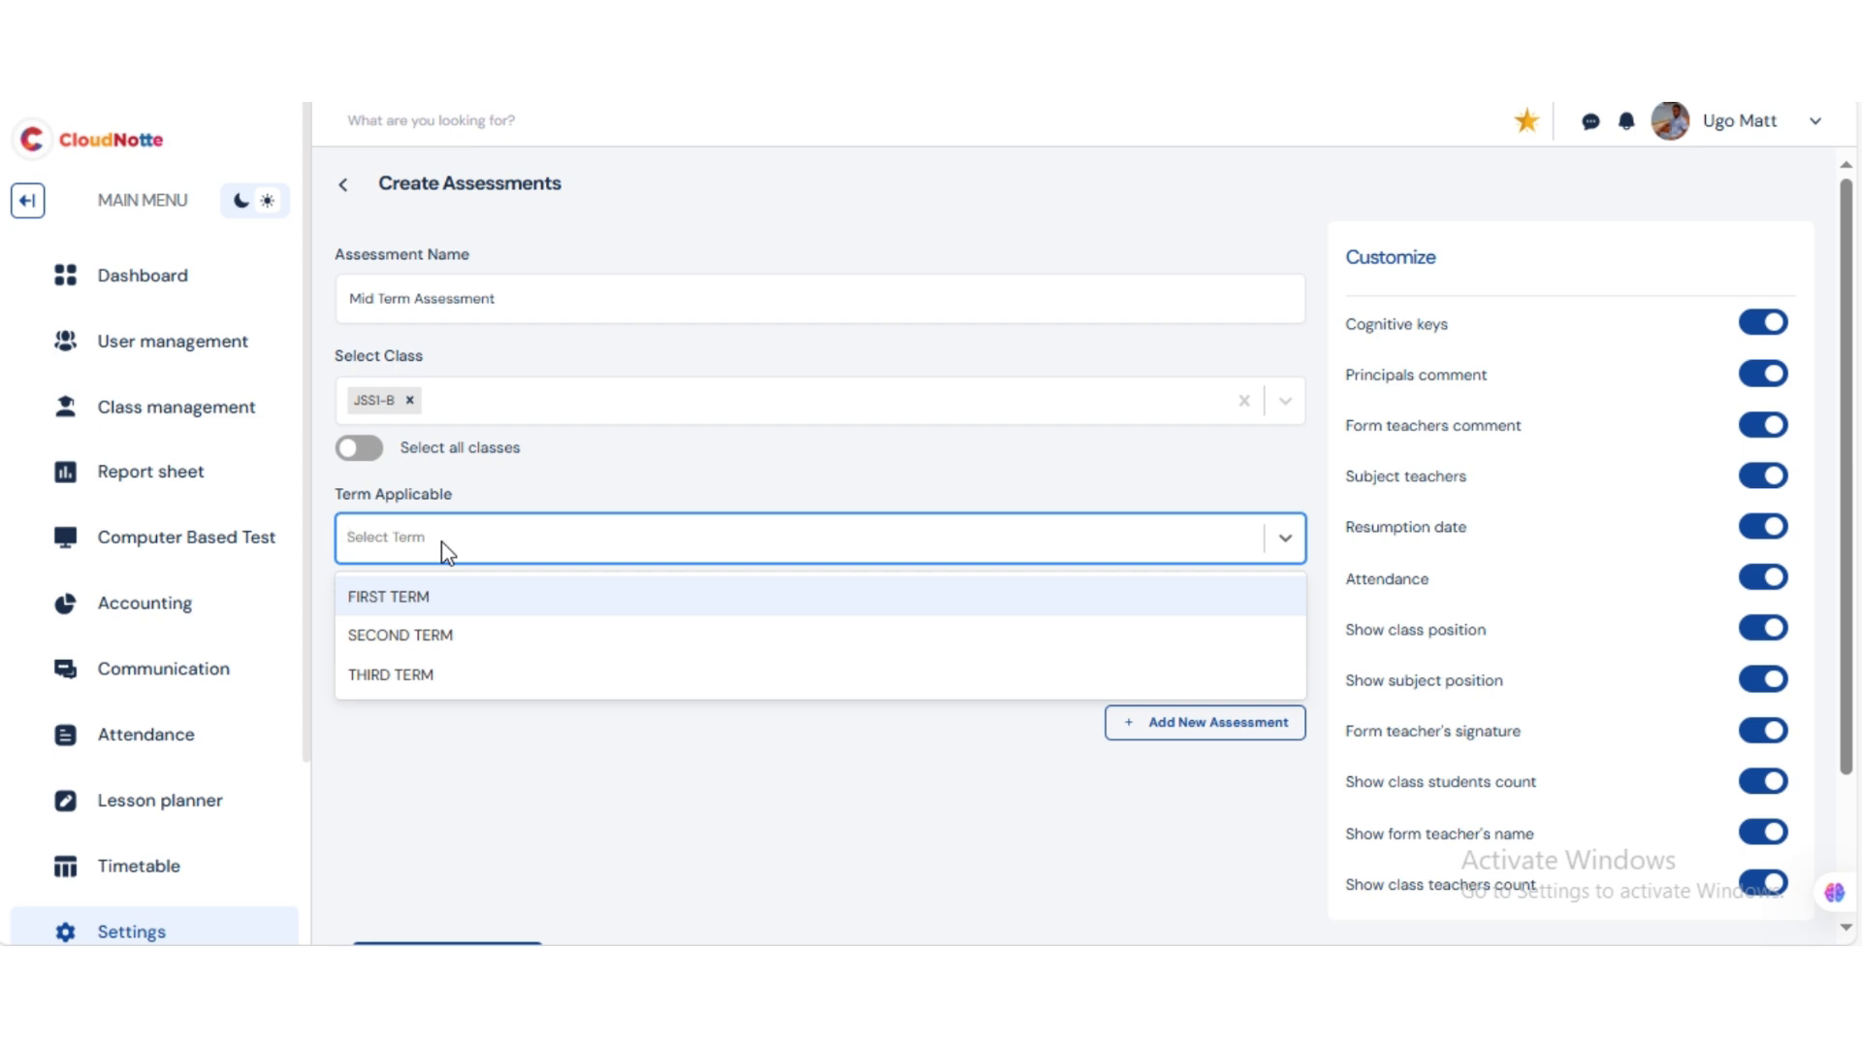
pyautogui.click(420, 595)
pyautogui.click(502, 549)
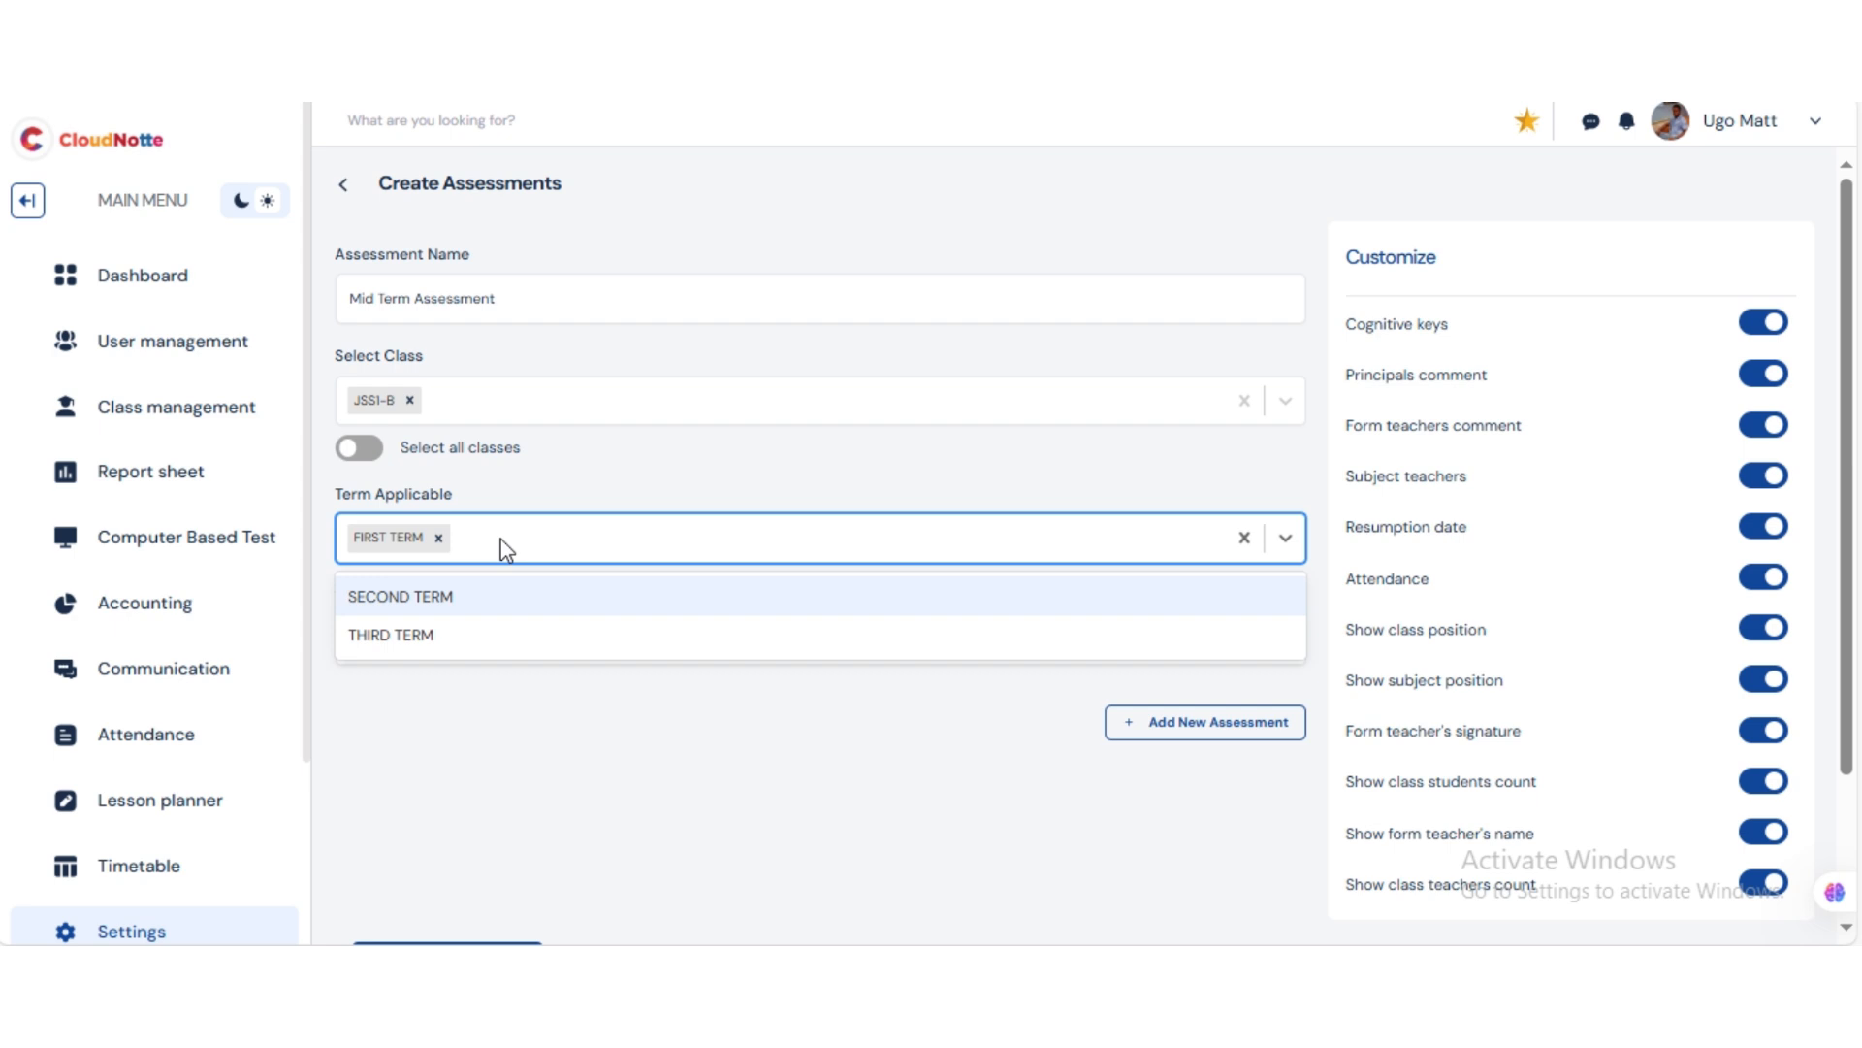
pyautogui.click(435, 644)
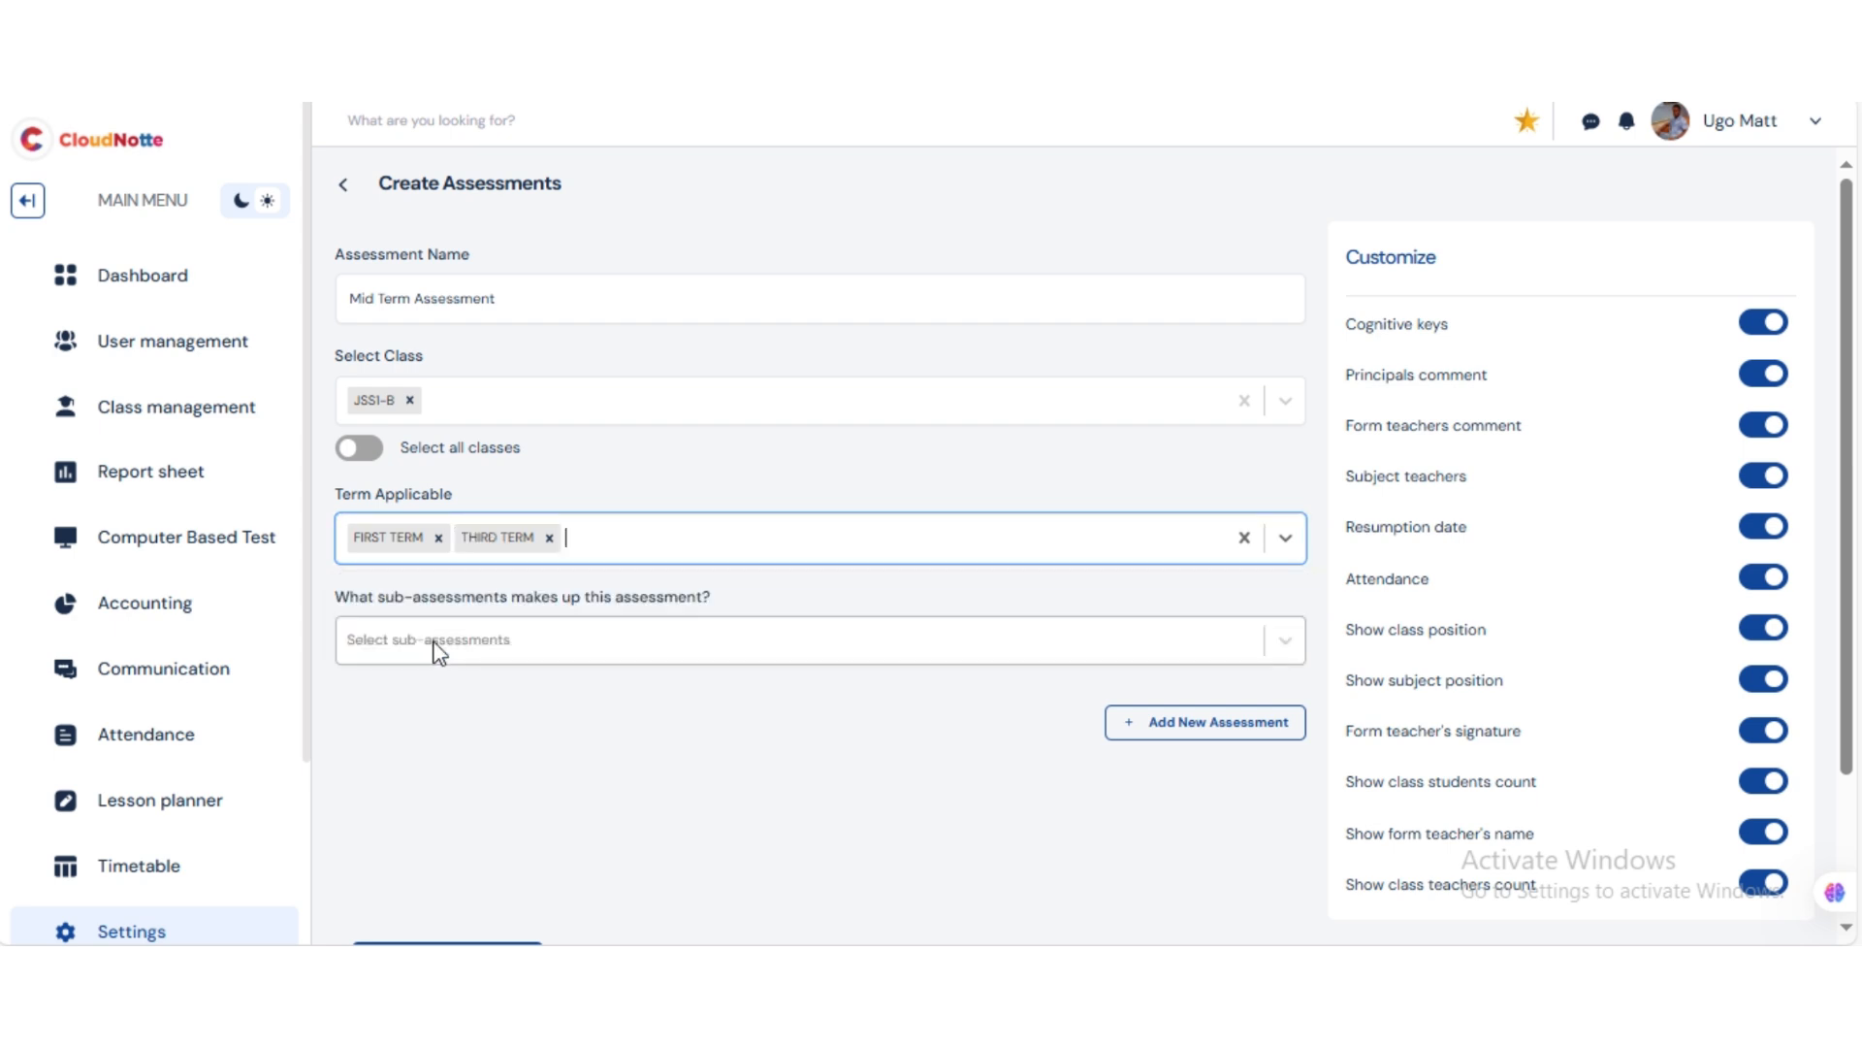
pyautogui.click(609, 546)
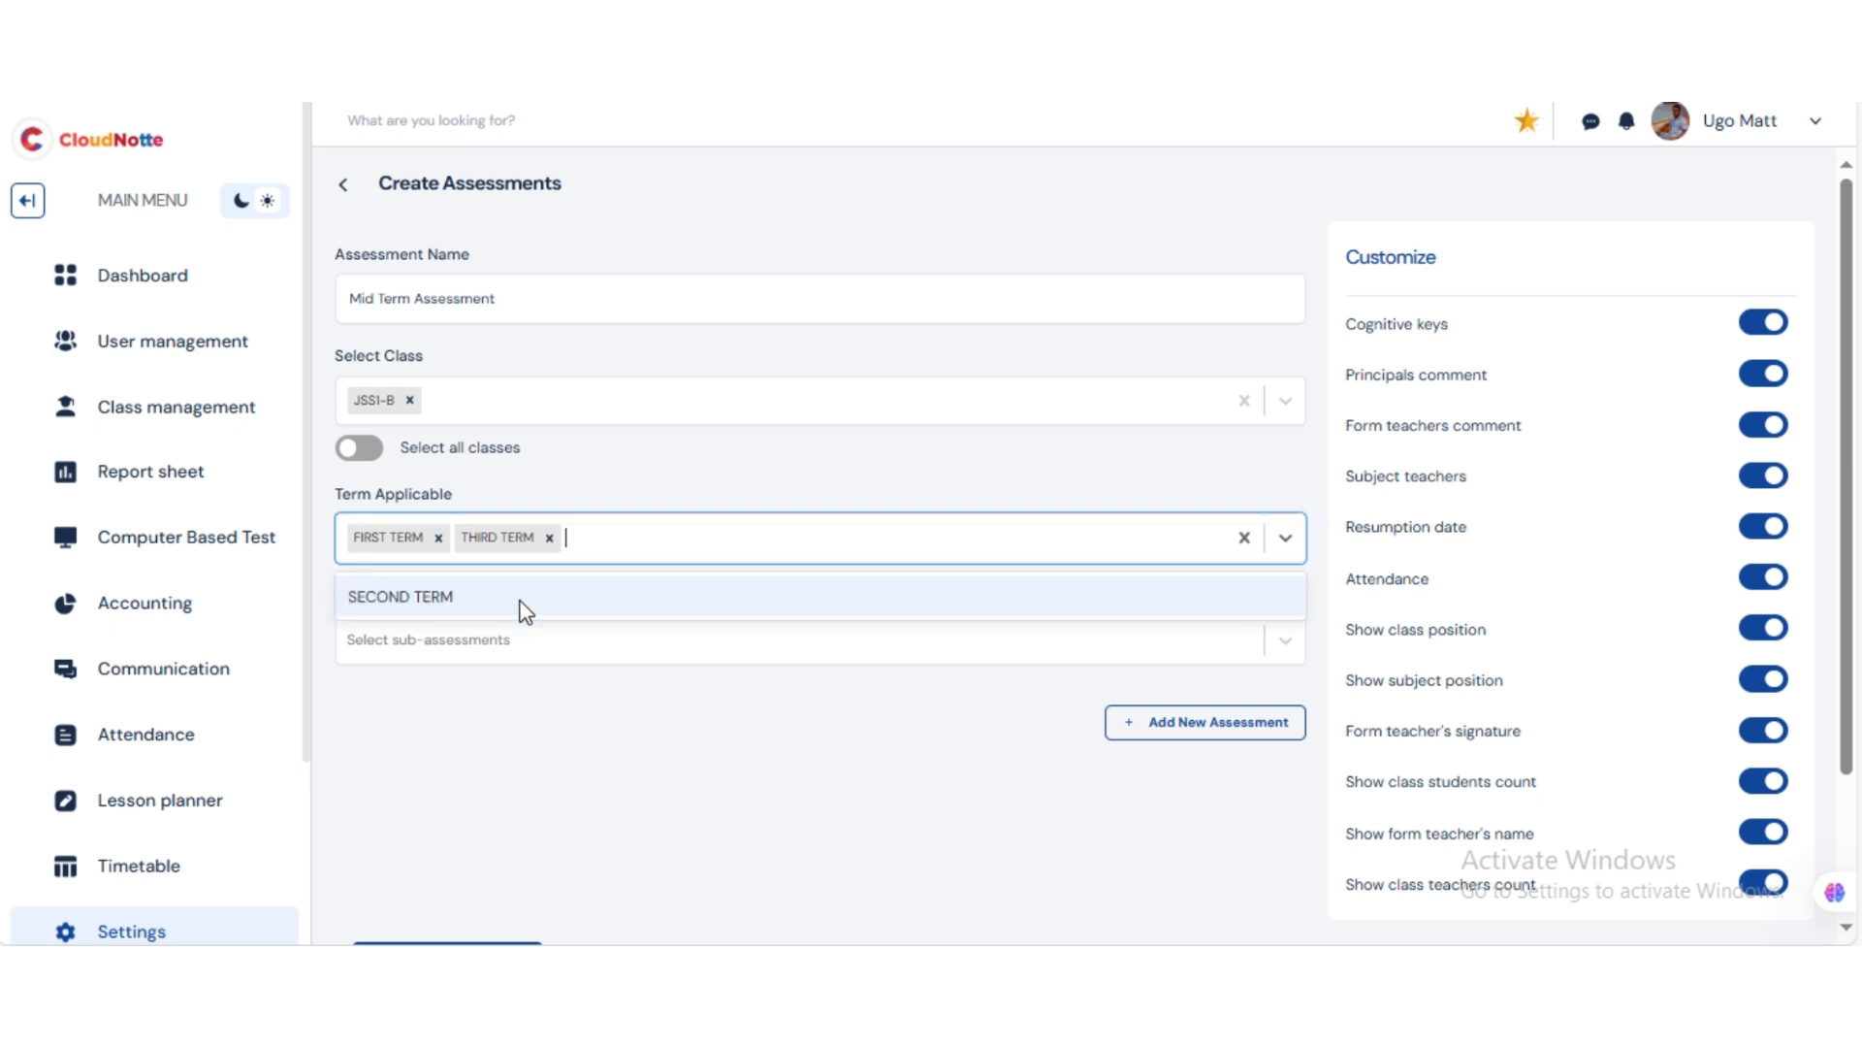
pyautogui.click(560, 747)
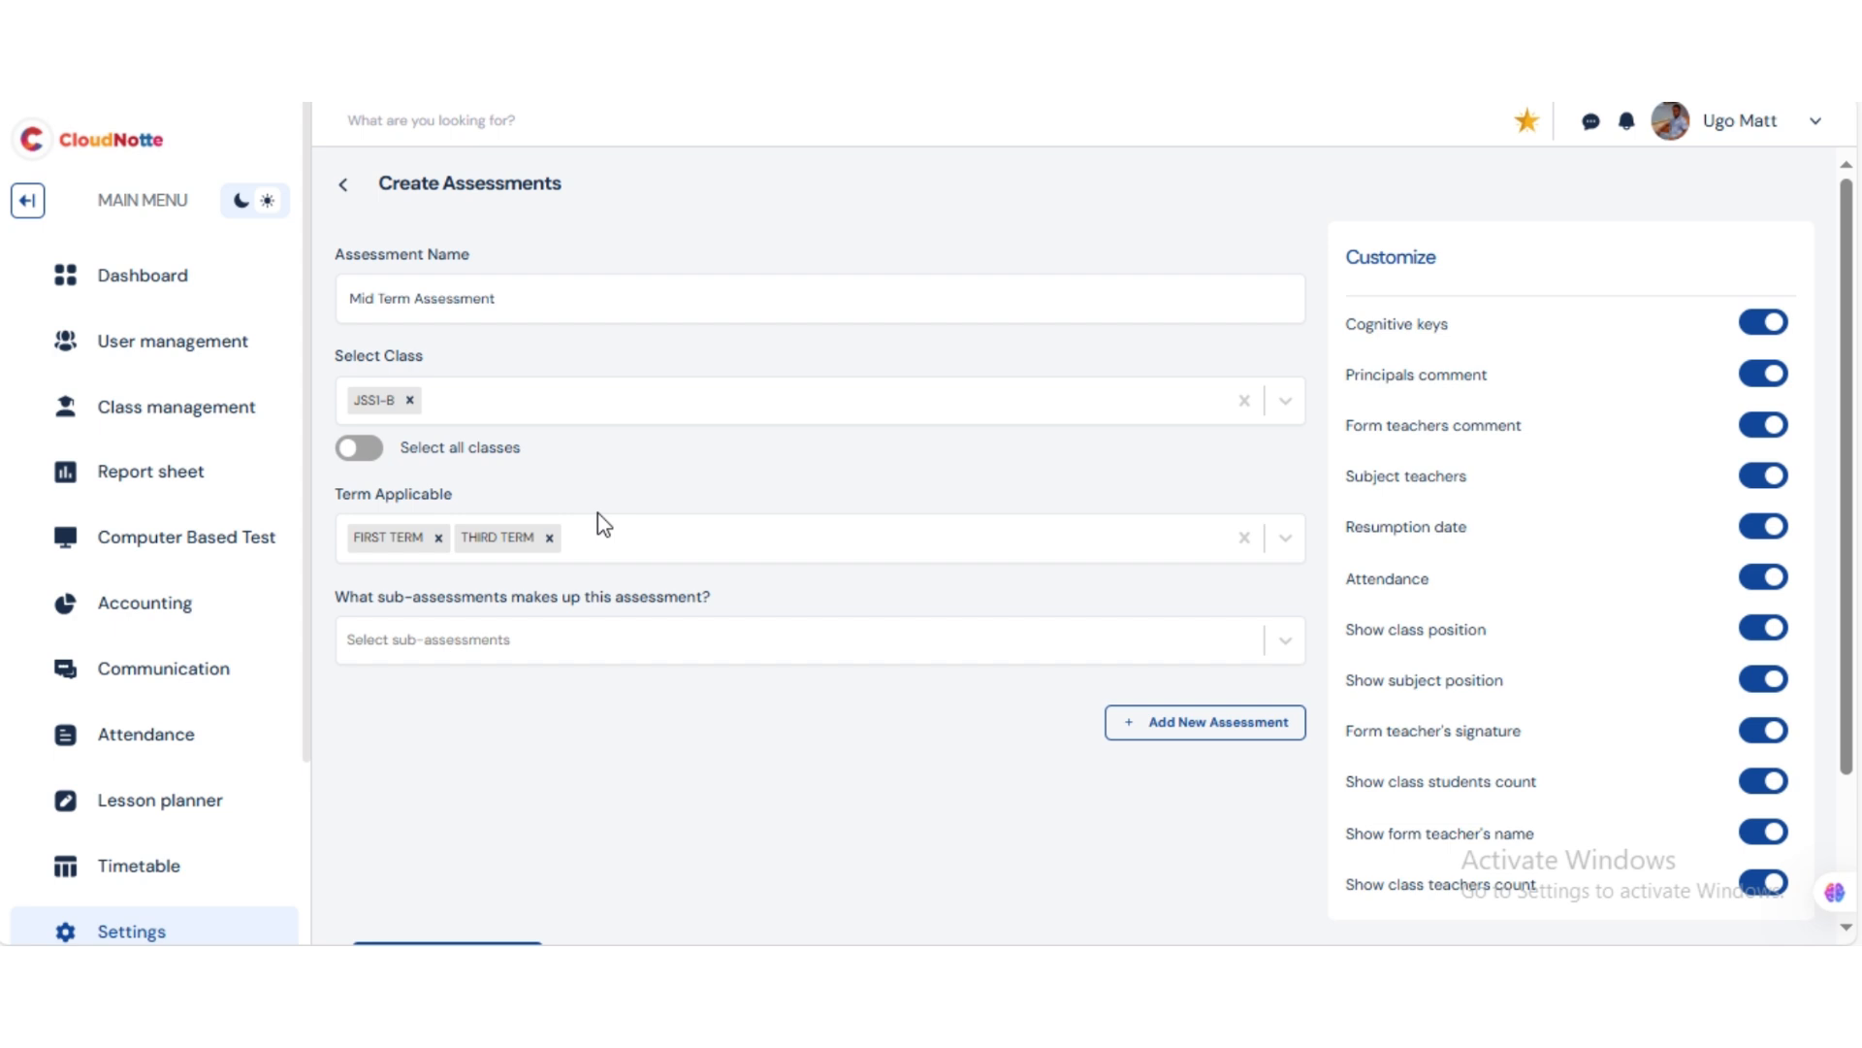
# - Try to enter Home Work directly as a sub-assessment of the new assessment
pyautogui.click(588, 647)
pyautogui.click(588, 647)
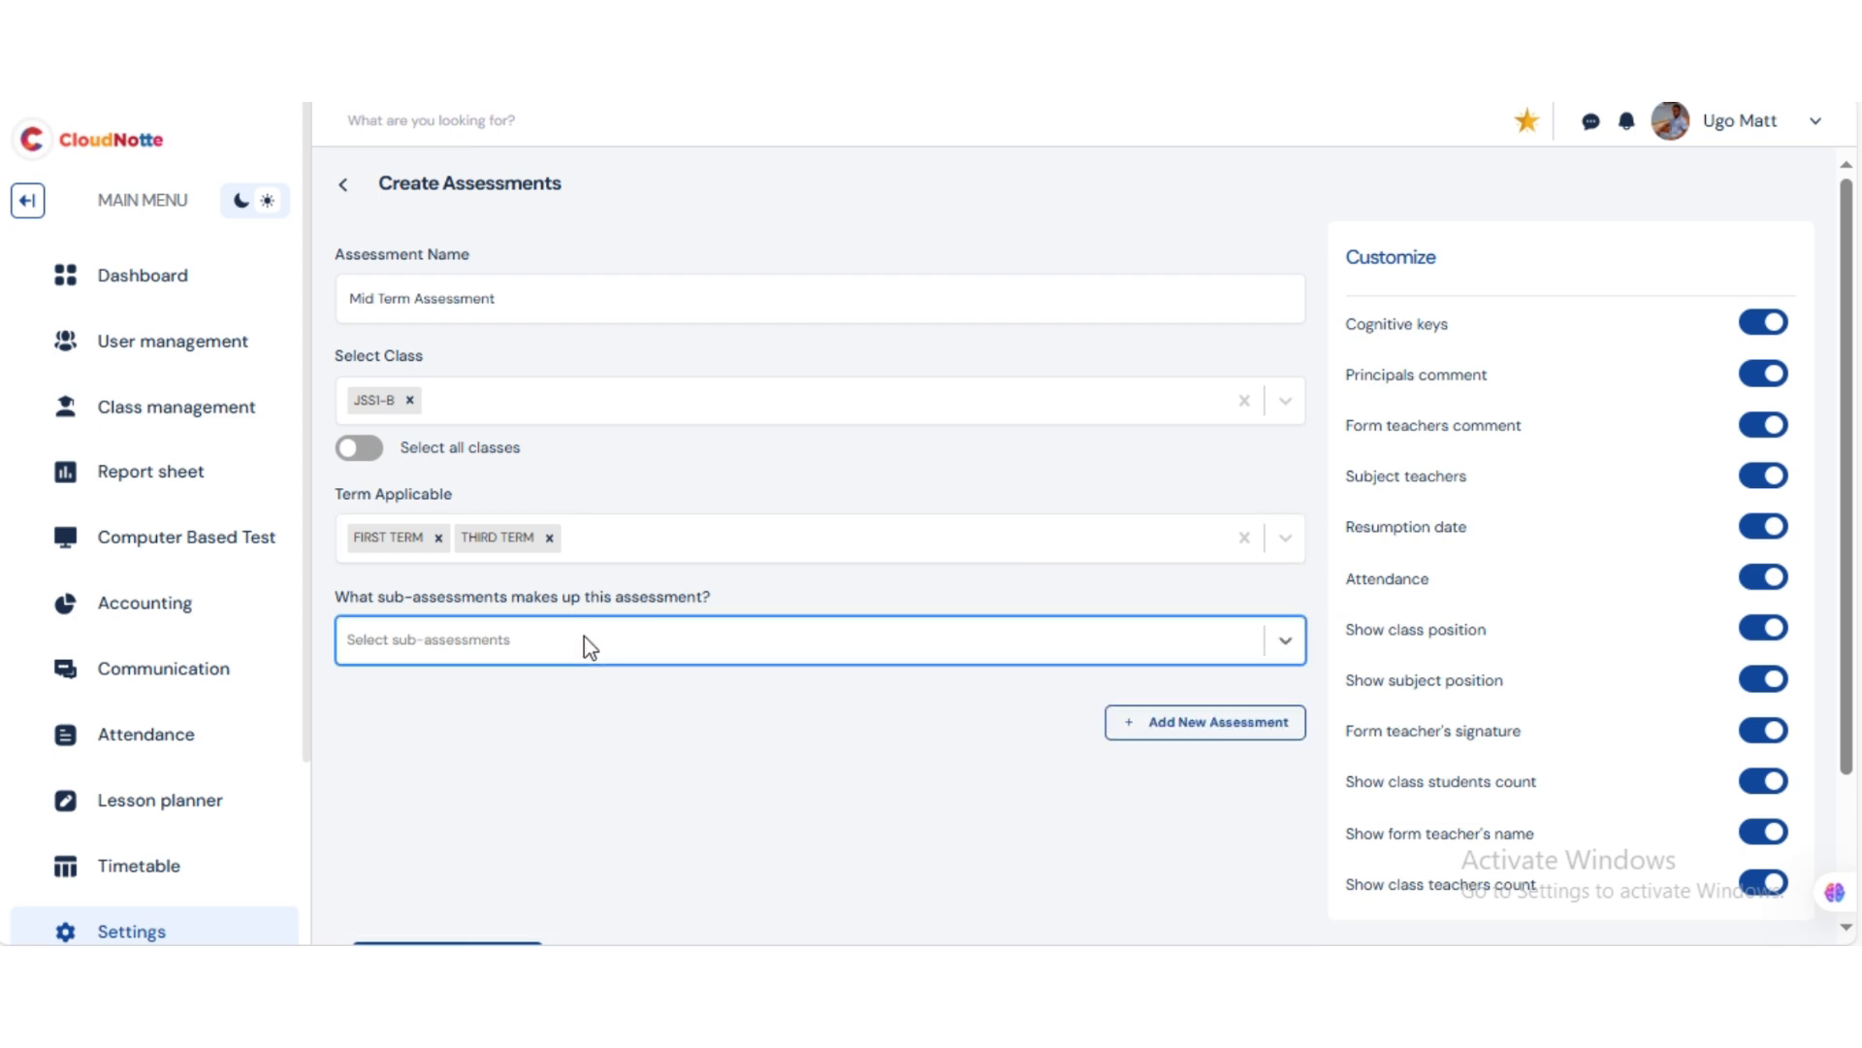
pyautogui.click(589, 647)
pyautogui.write('H')
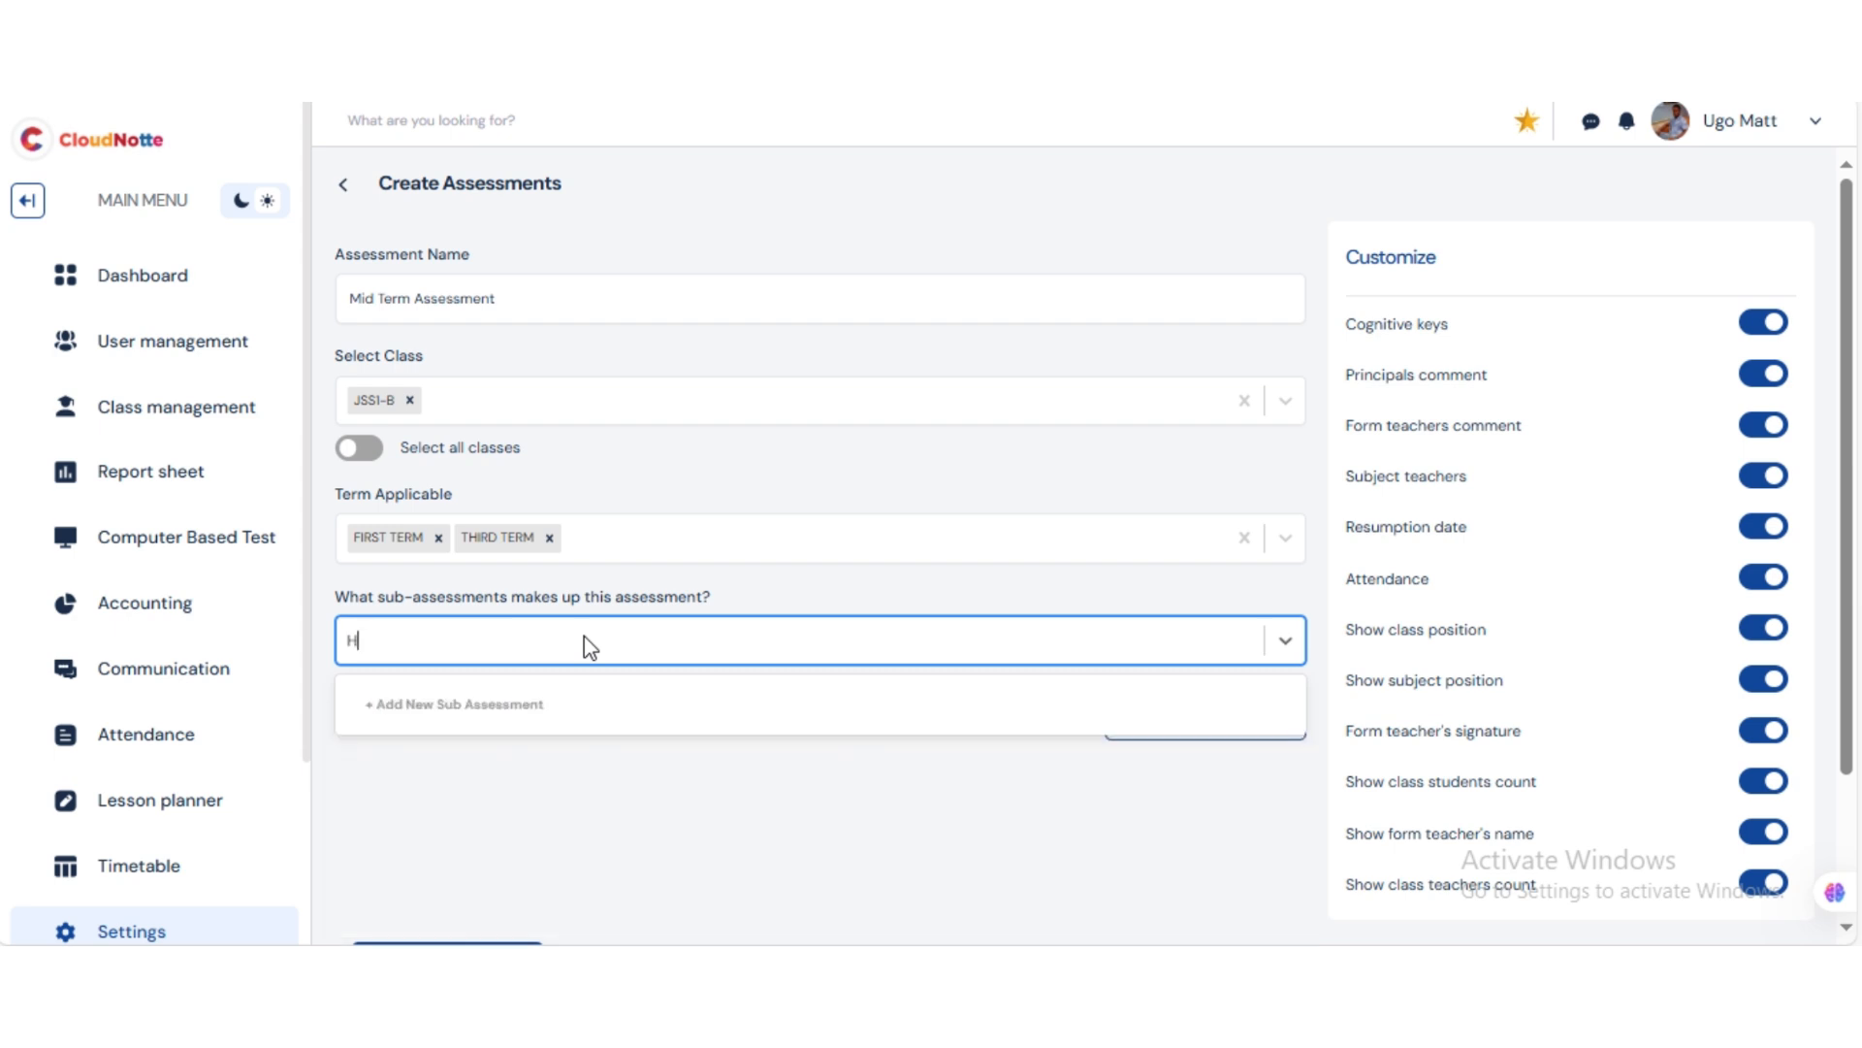
pyautogui.write('ome Work')
pyautogui.click(543, 586)
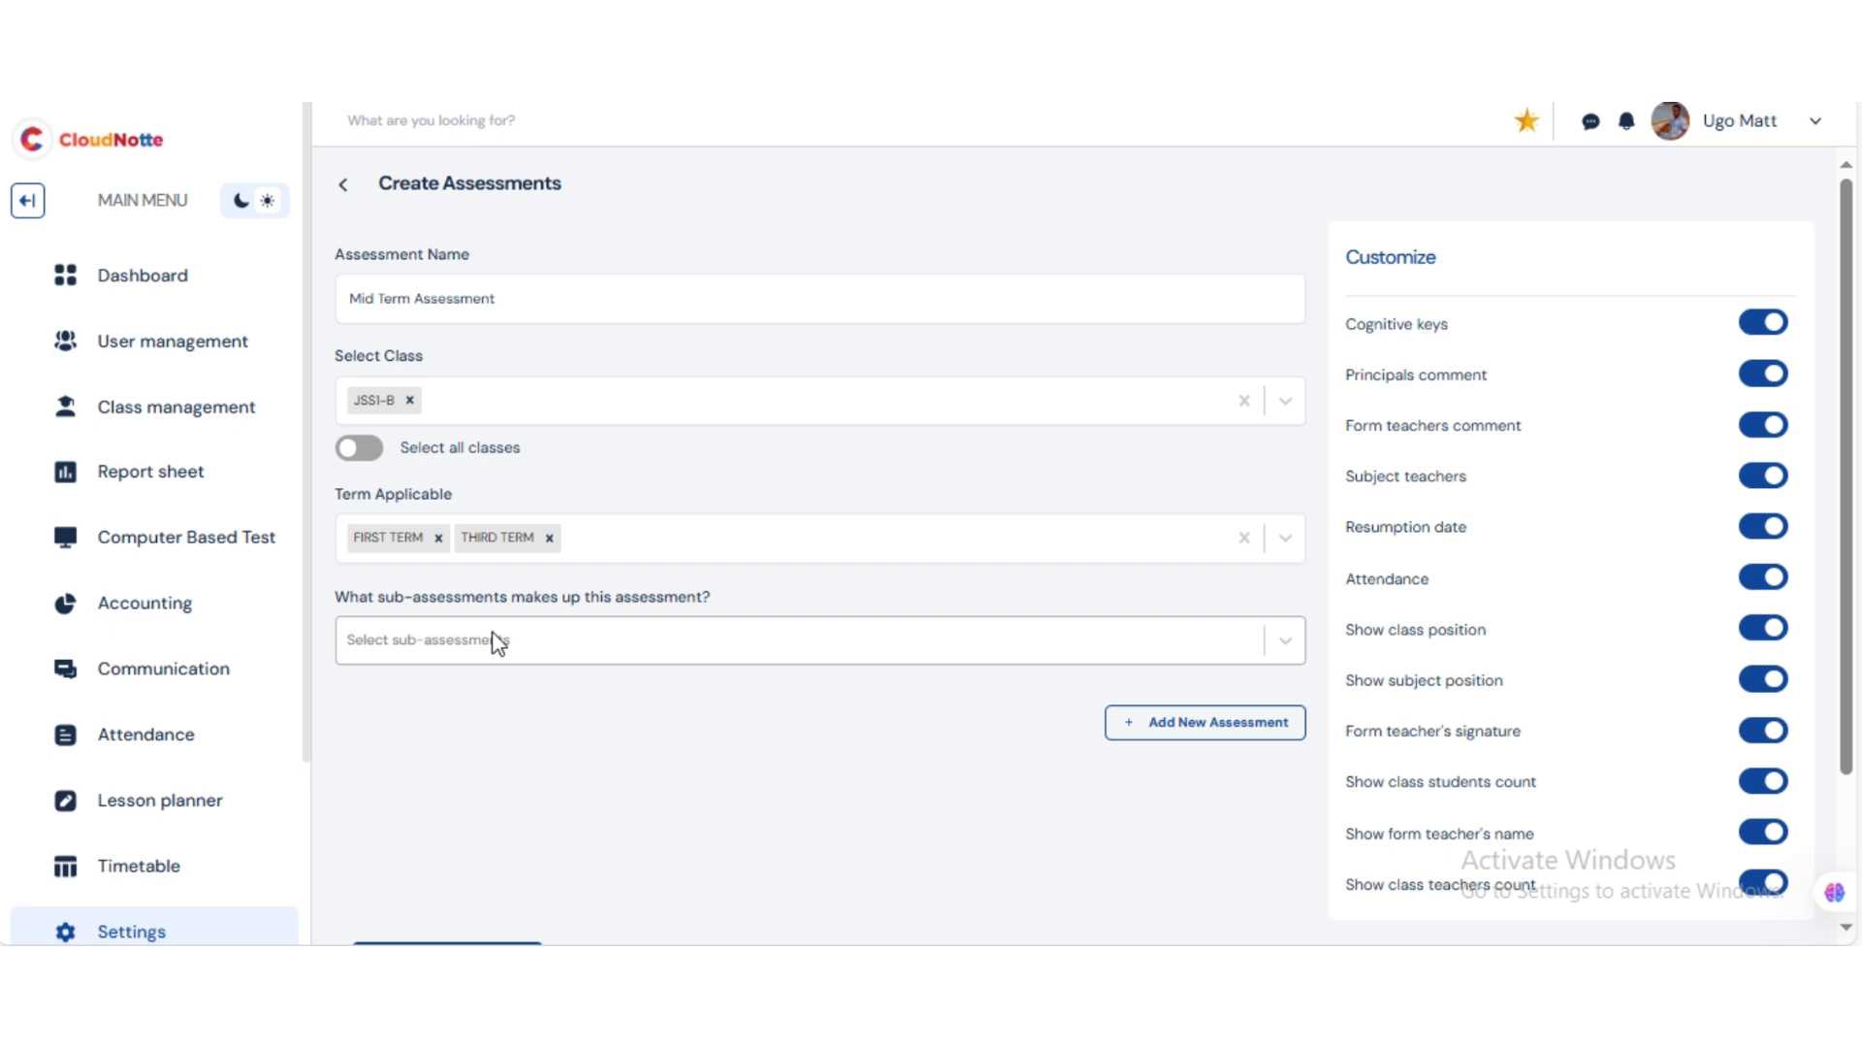
# - Create and submit new sub-assessments named Home Work, Project and CA1 from the assessment form
pyautogui.click(498, 642)
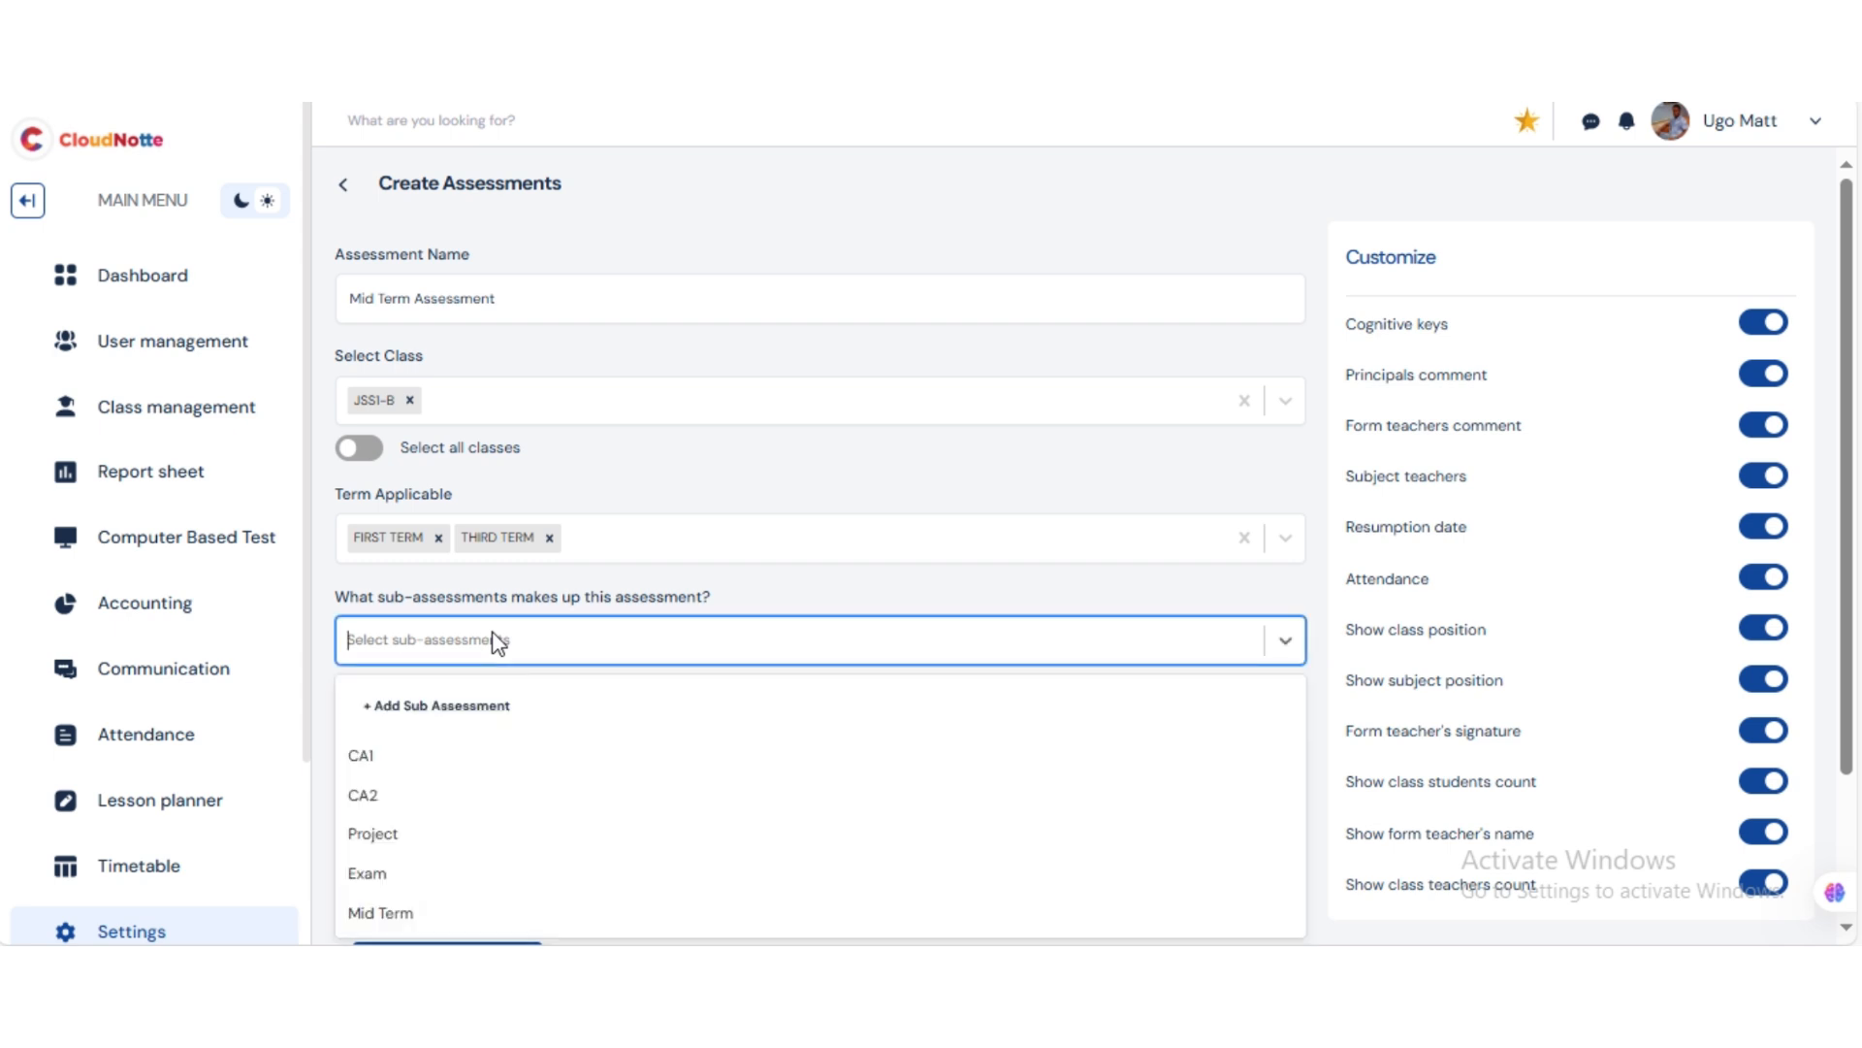
pyautogui.click(387, 708)
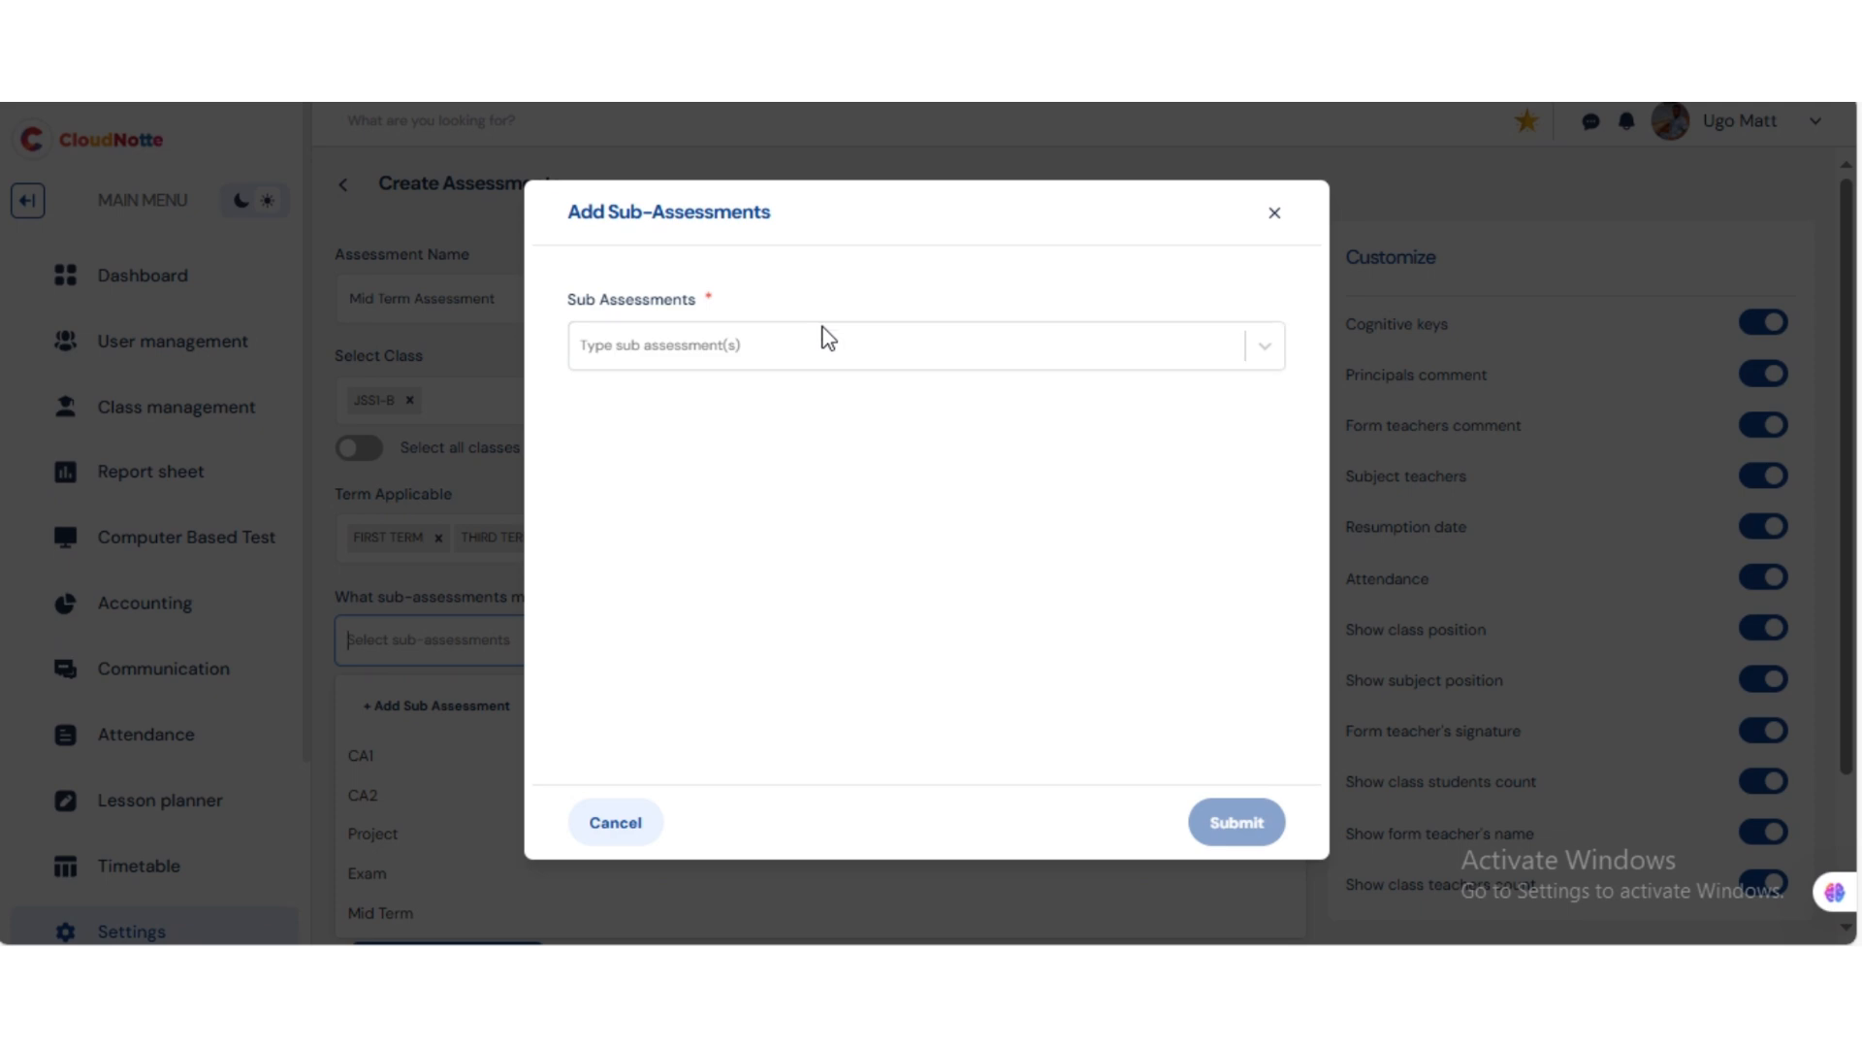
pyautogui.click(774, 352)
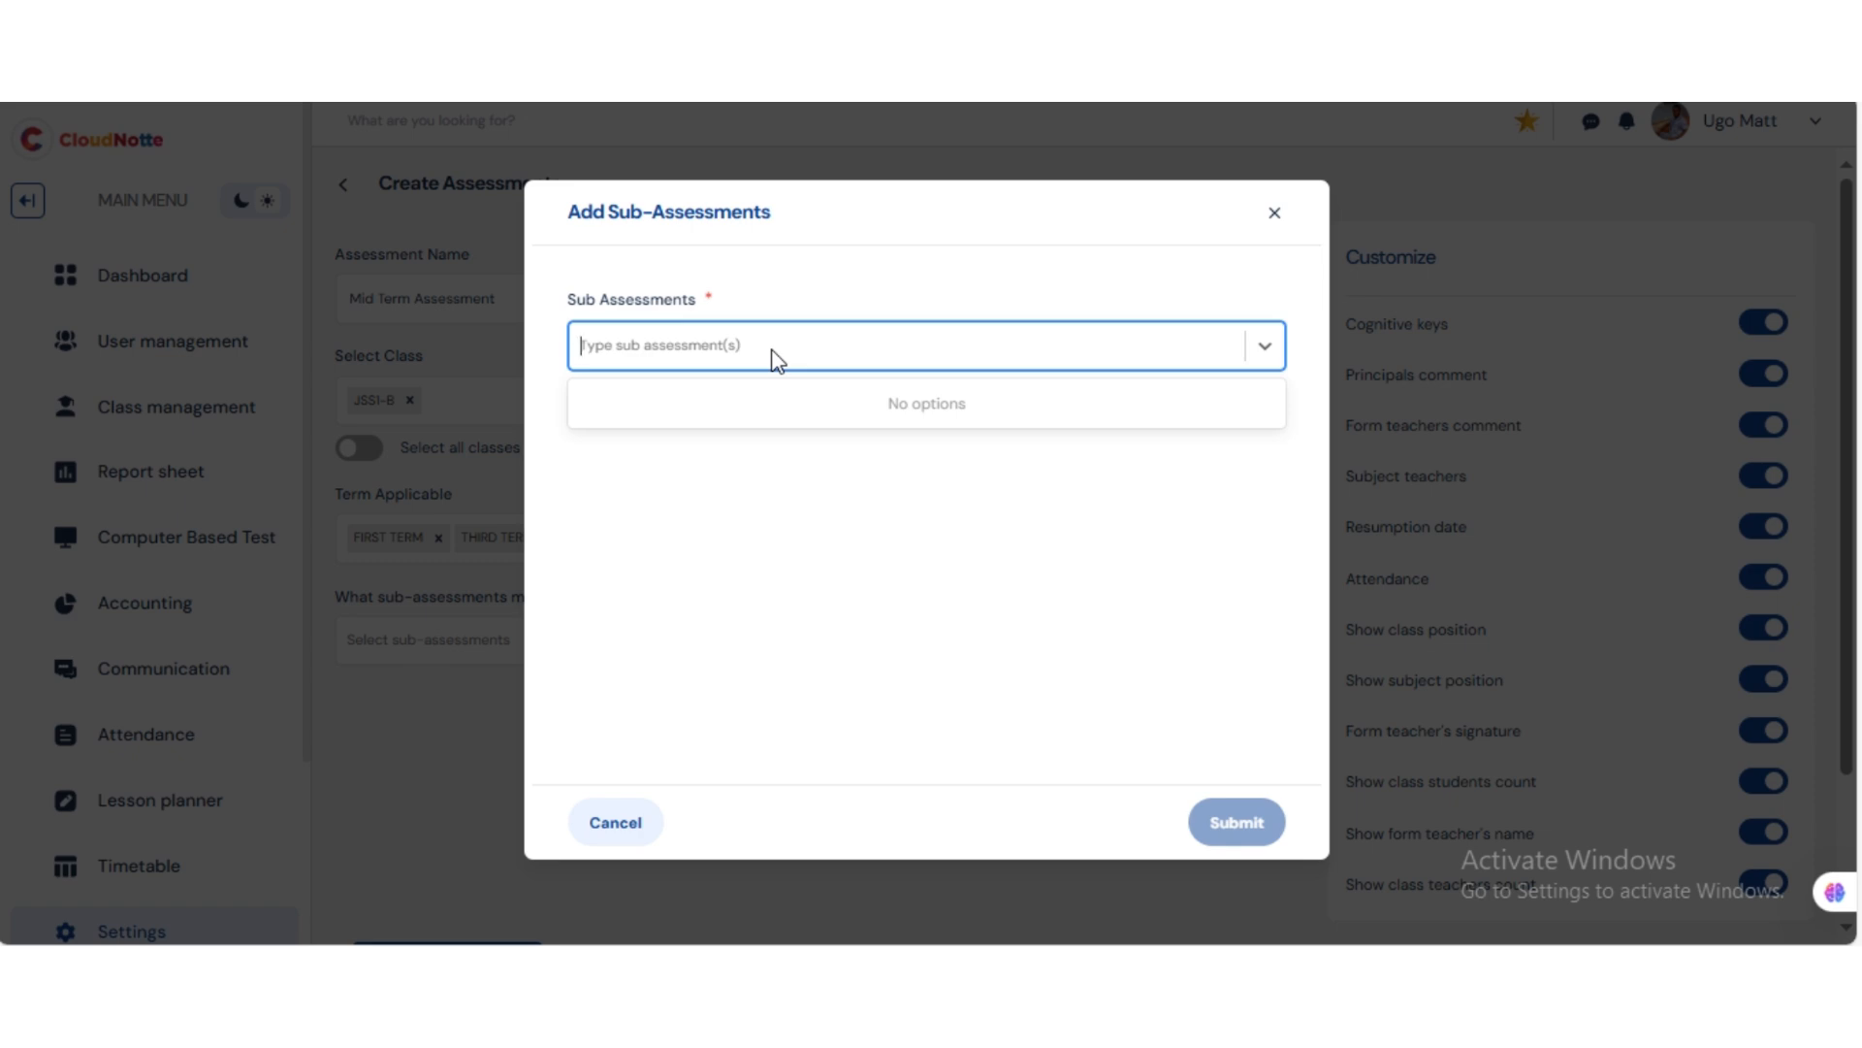
pyautogui.write('Home Wo')
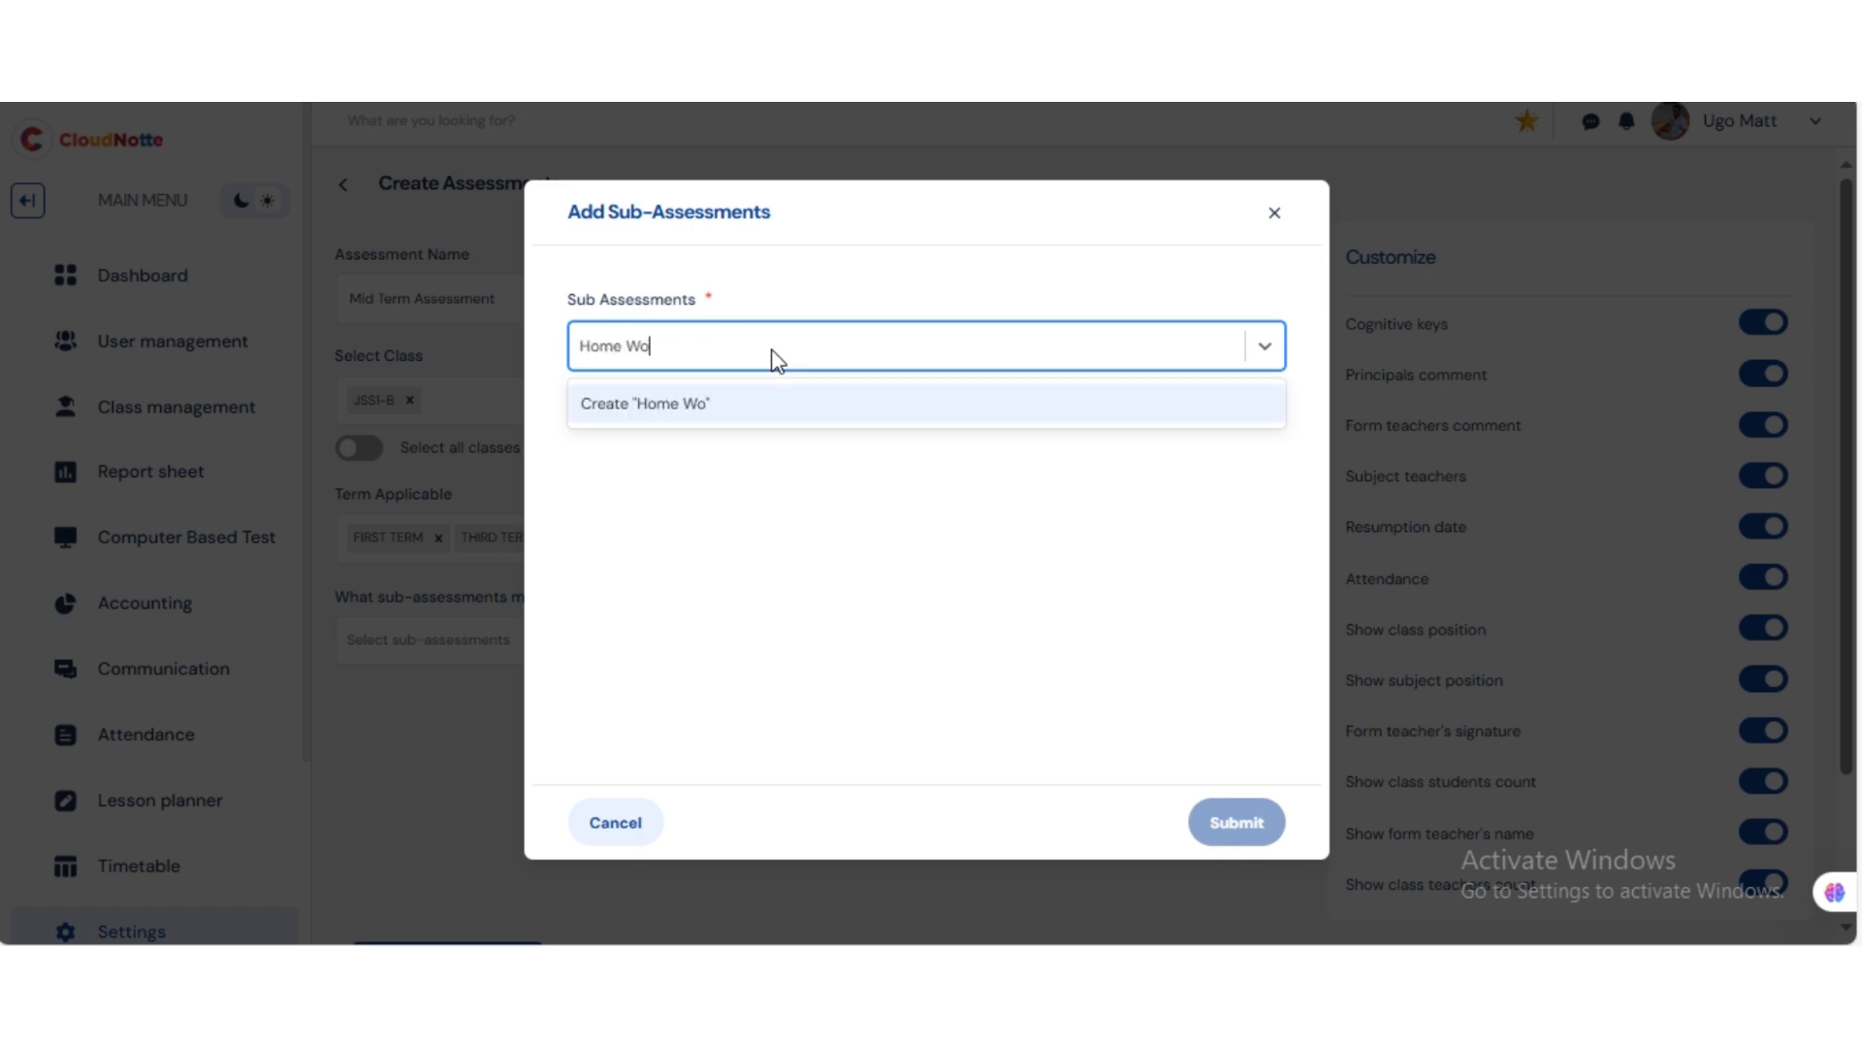
pyautogui.write('rk')
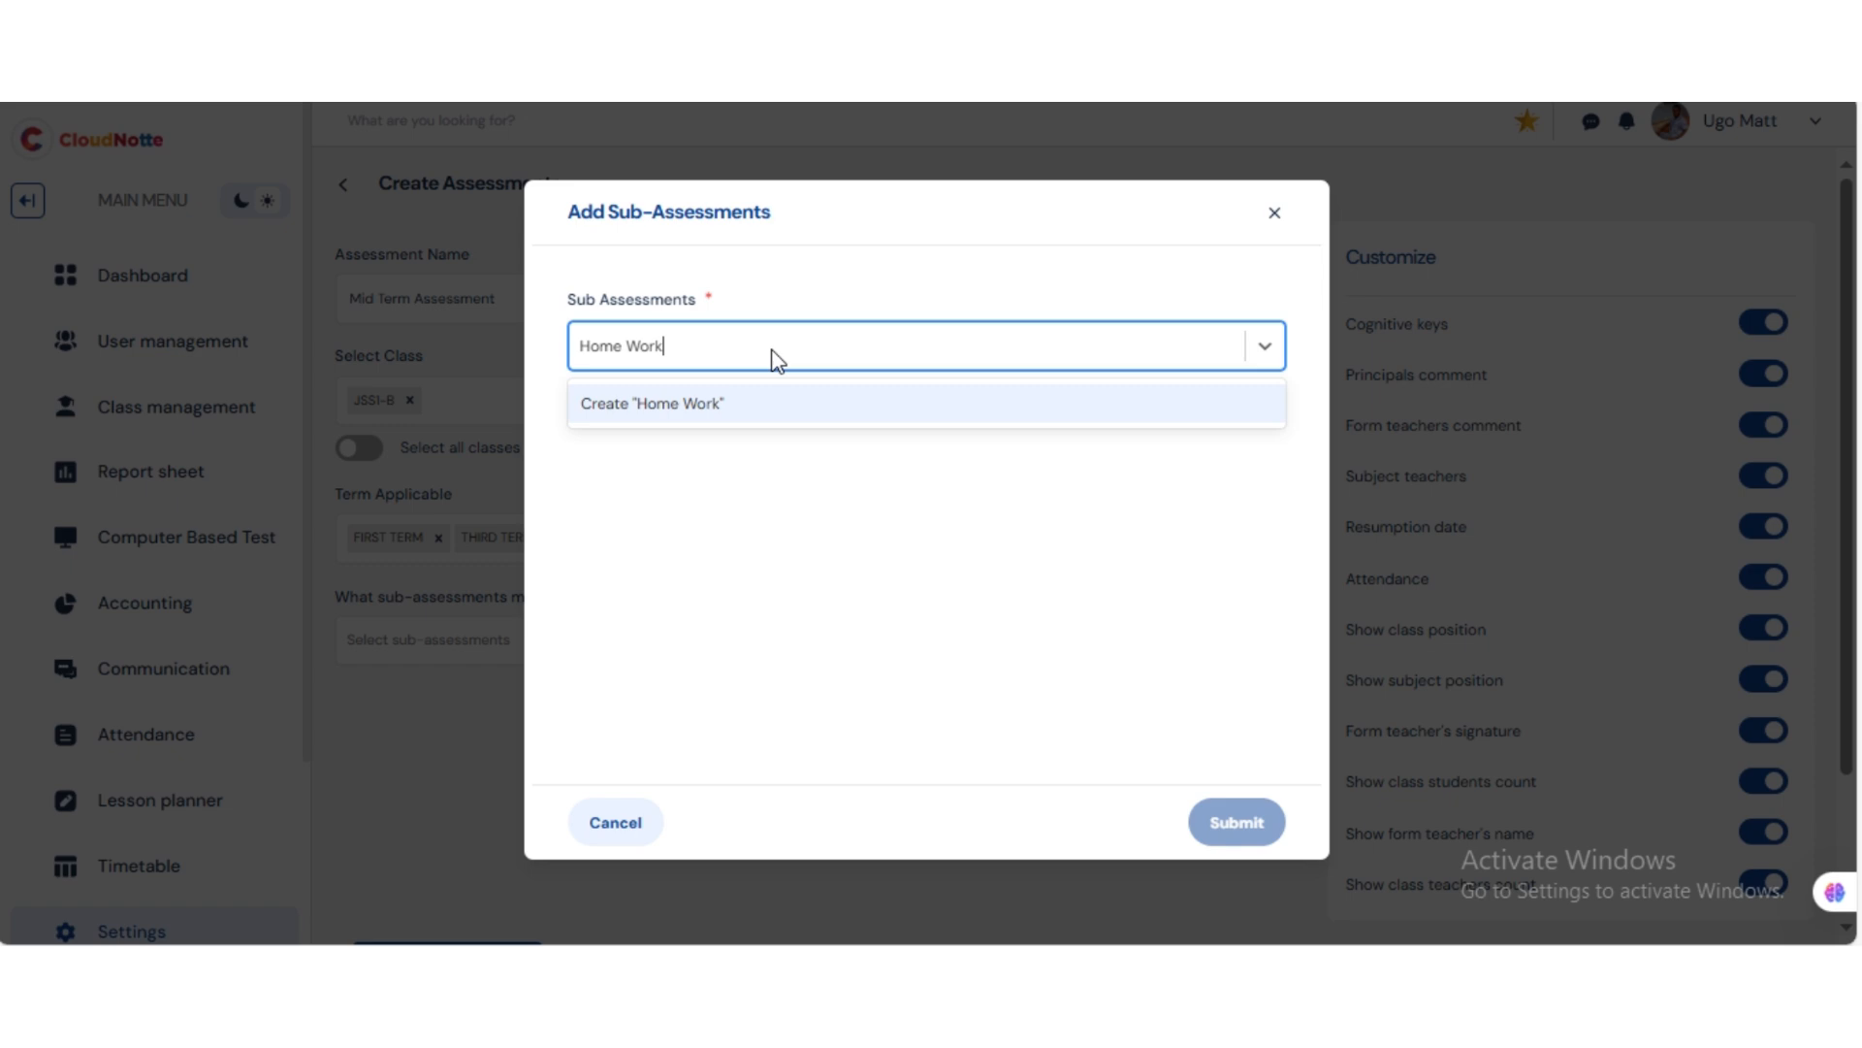
pyautogui.click(721, 413)
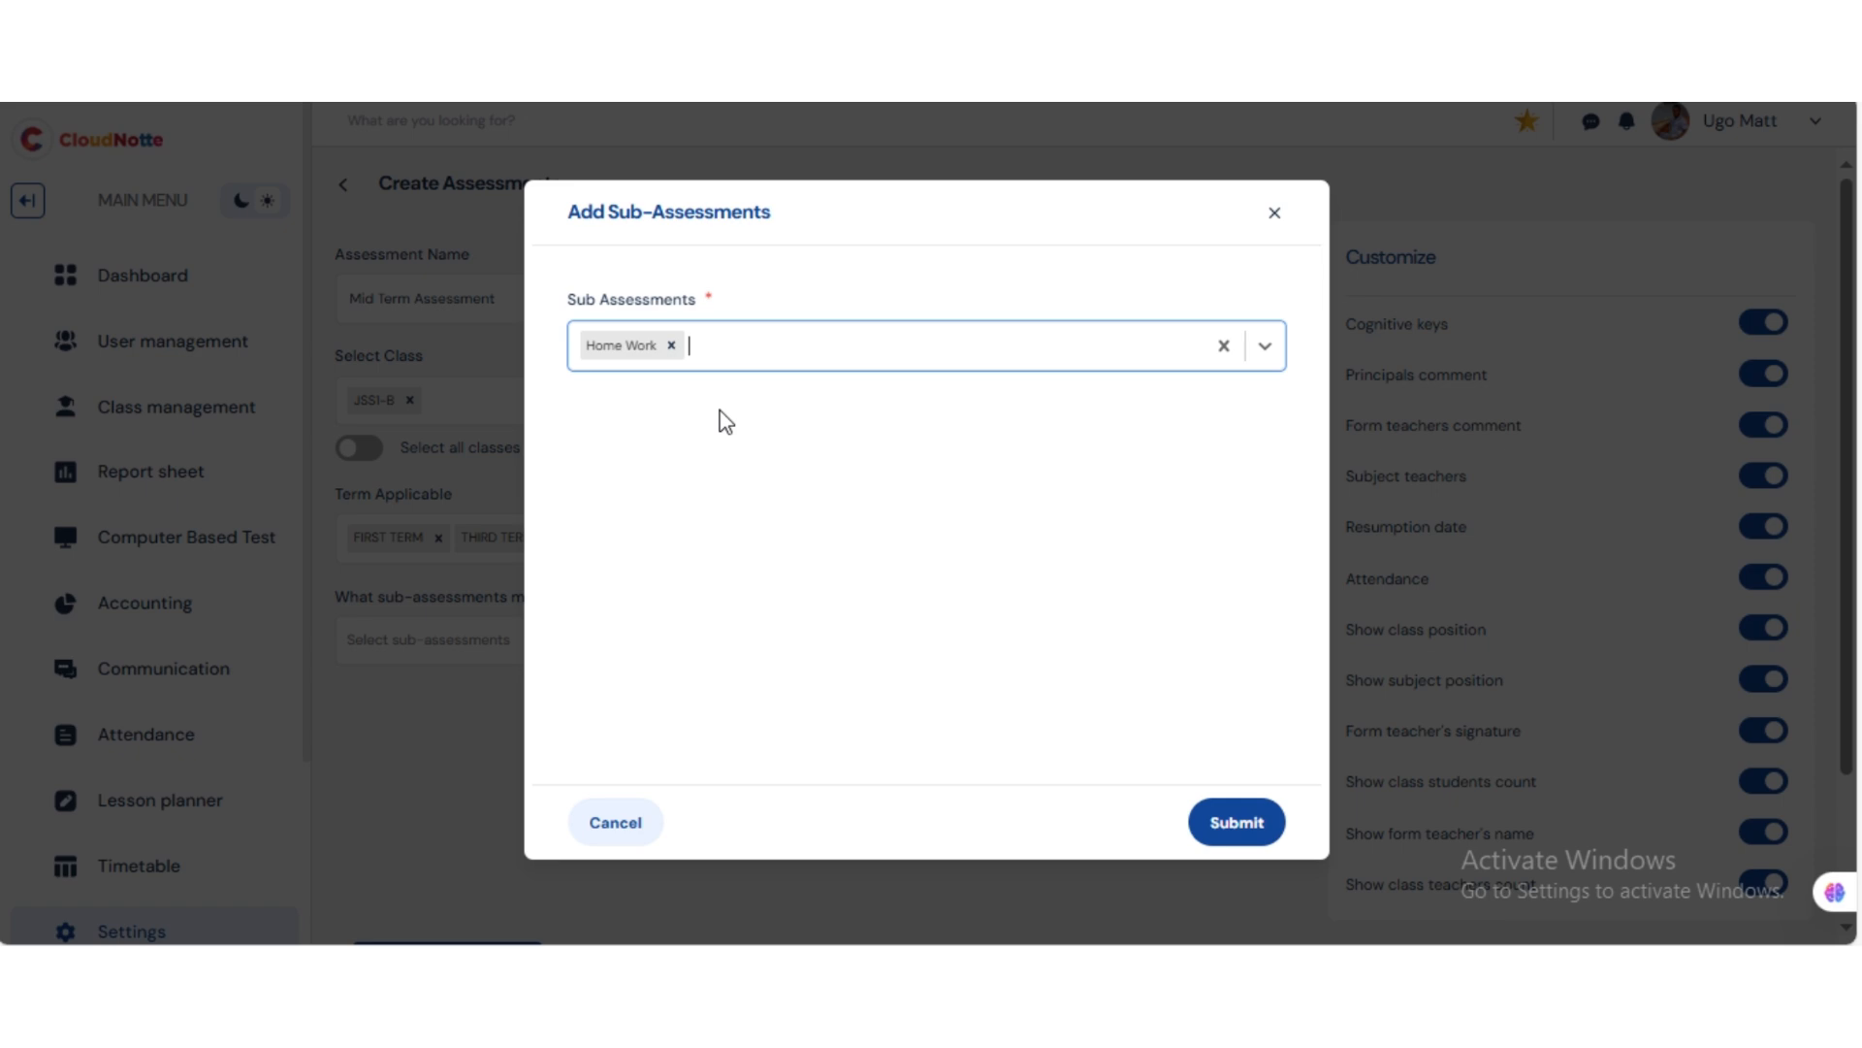
pyautogui.write('Project')
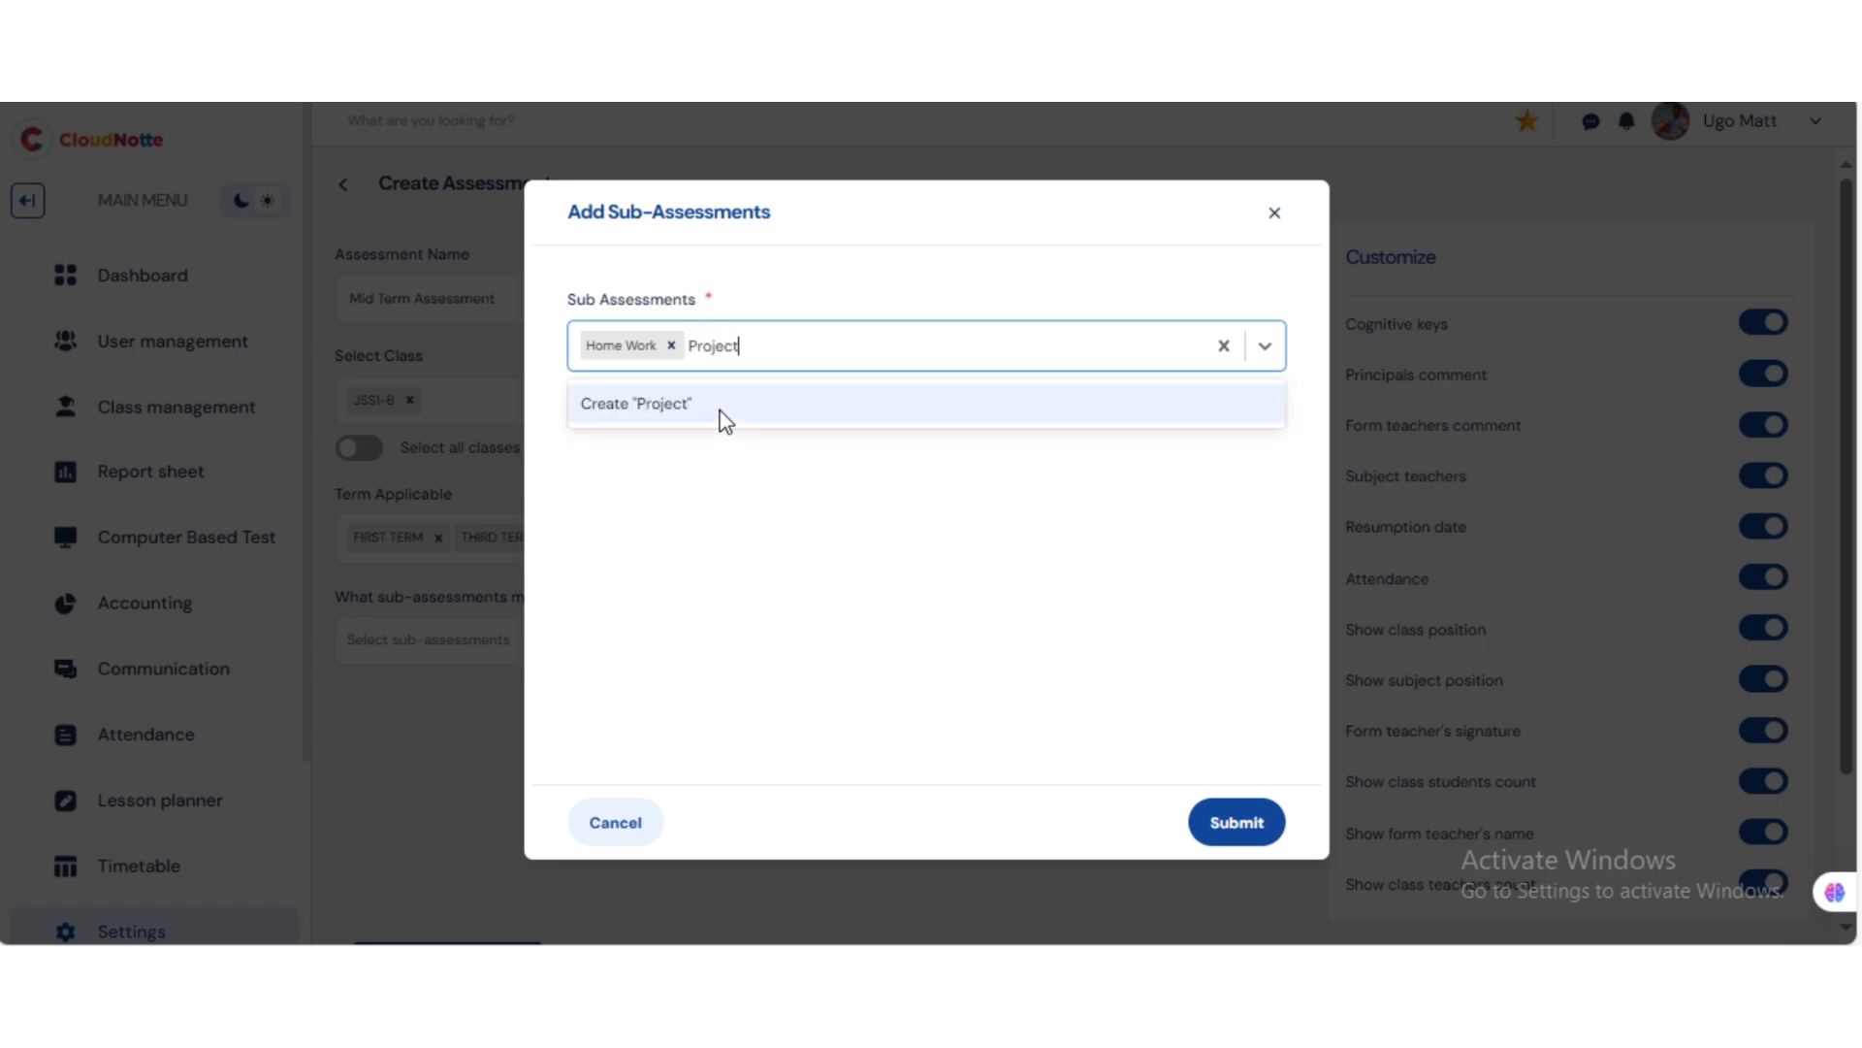
pyautogui.click(721, 412)
pyautogui.write('CAI')
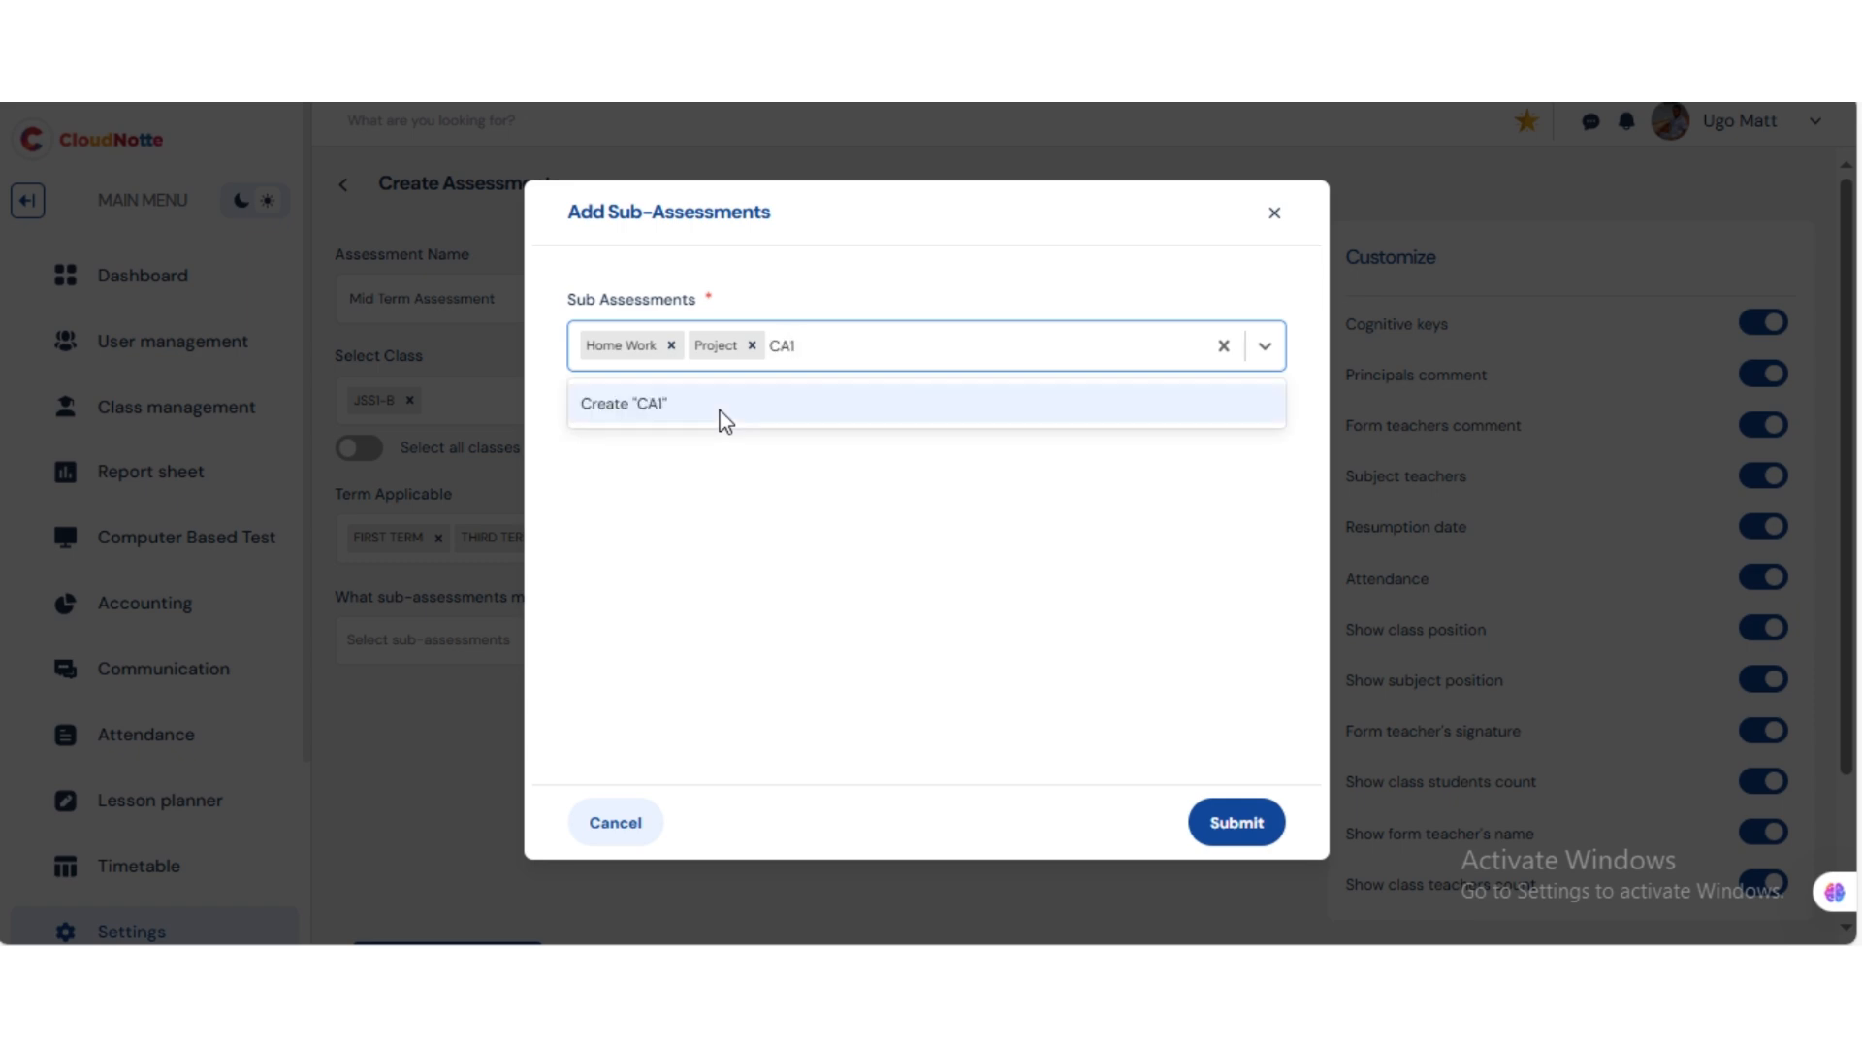
pyautogui.click(722, 415)
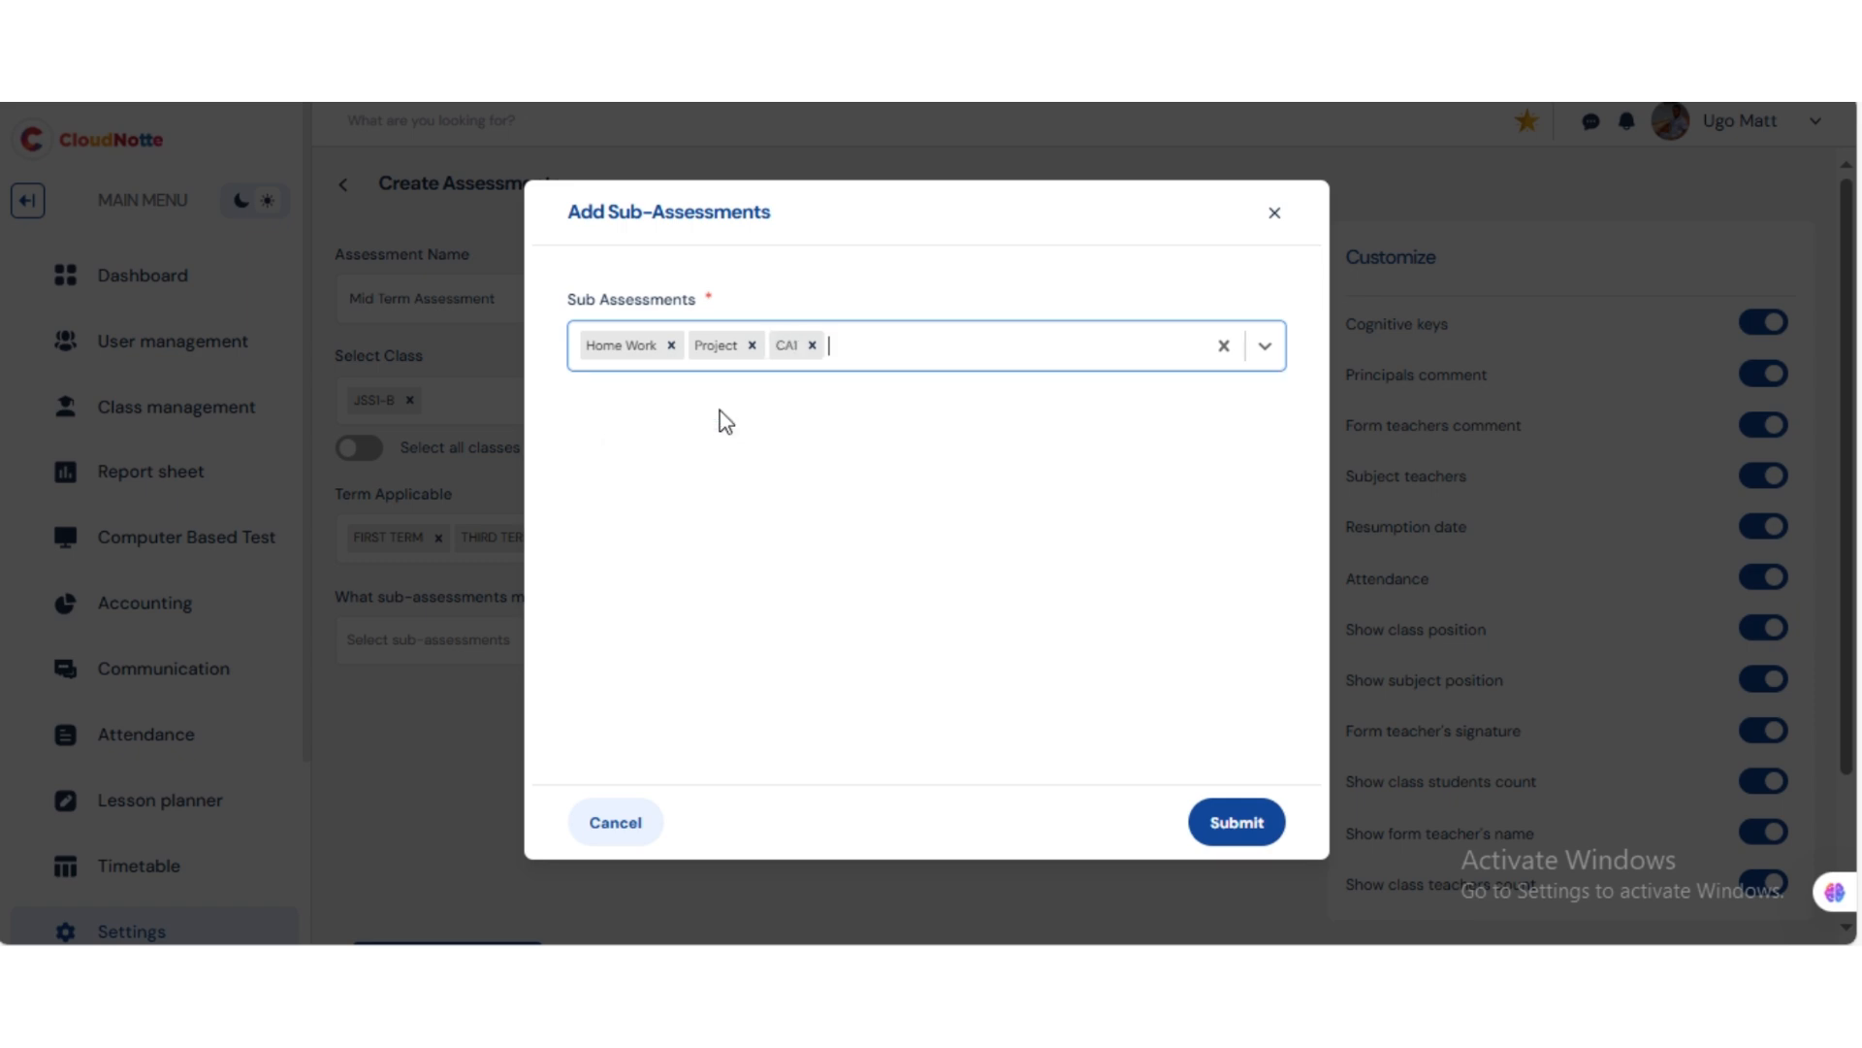
pyautogui.click(1263, 827)
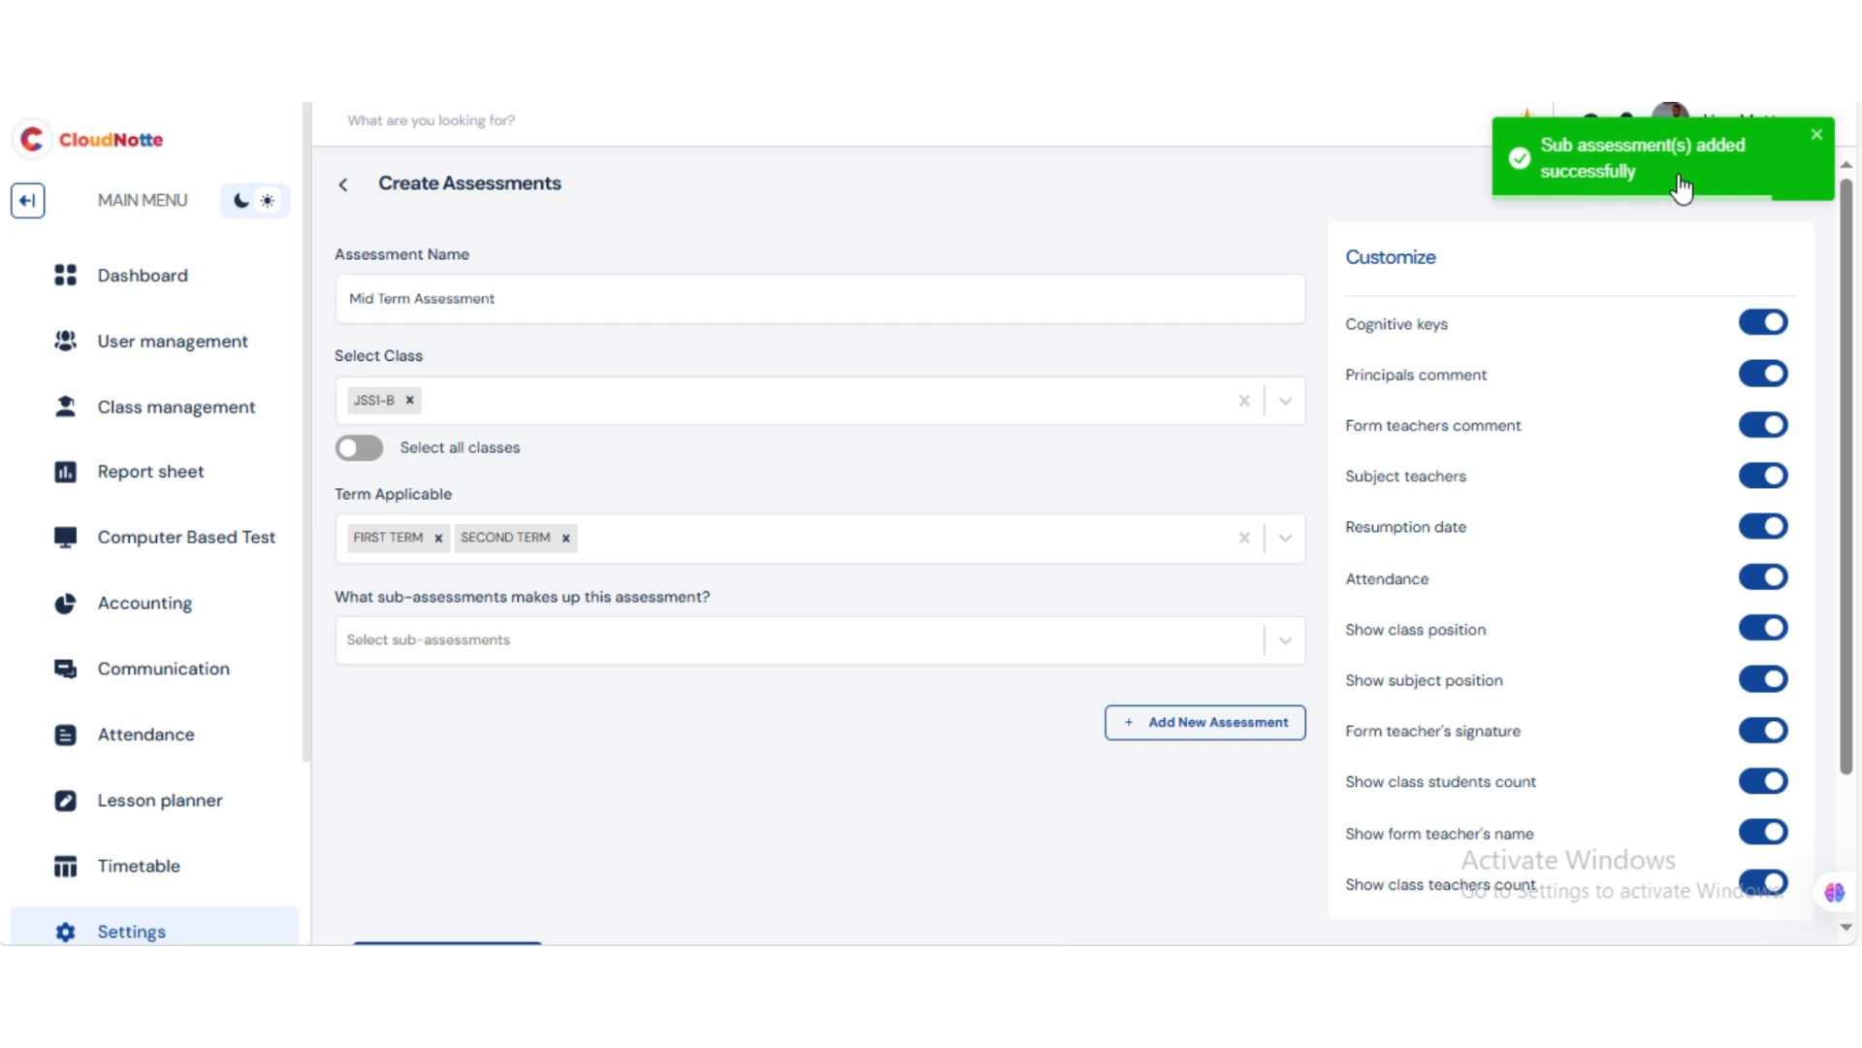
# - Select Classwork, Home Work and Project as the sub-assessments that make up the assessment
pyautogui.scroll(-2, 858, 650)
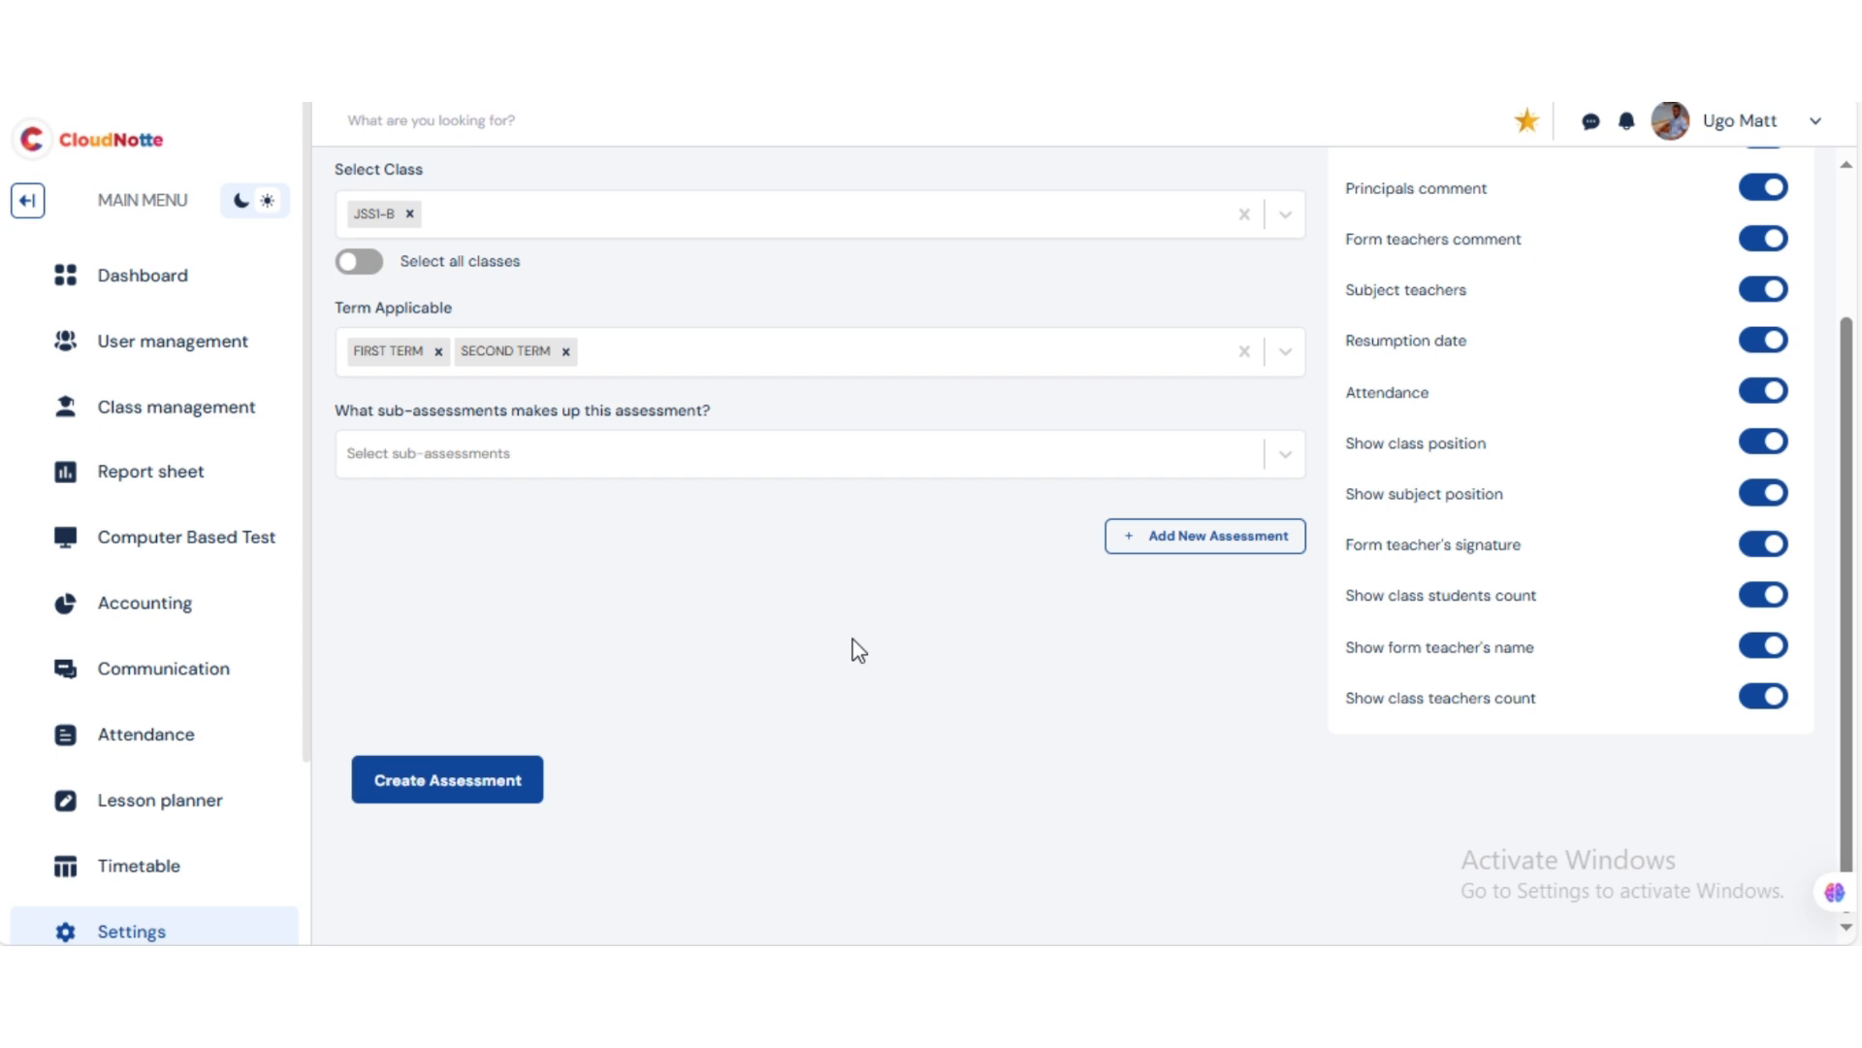
pyautogui.click(567, 461)
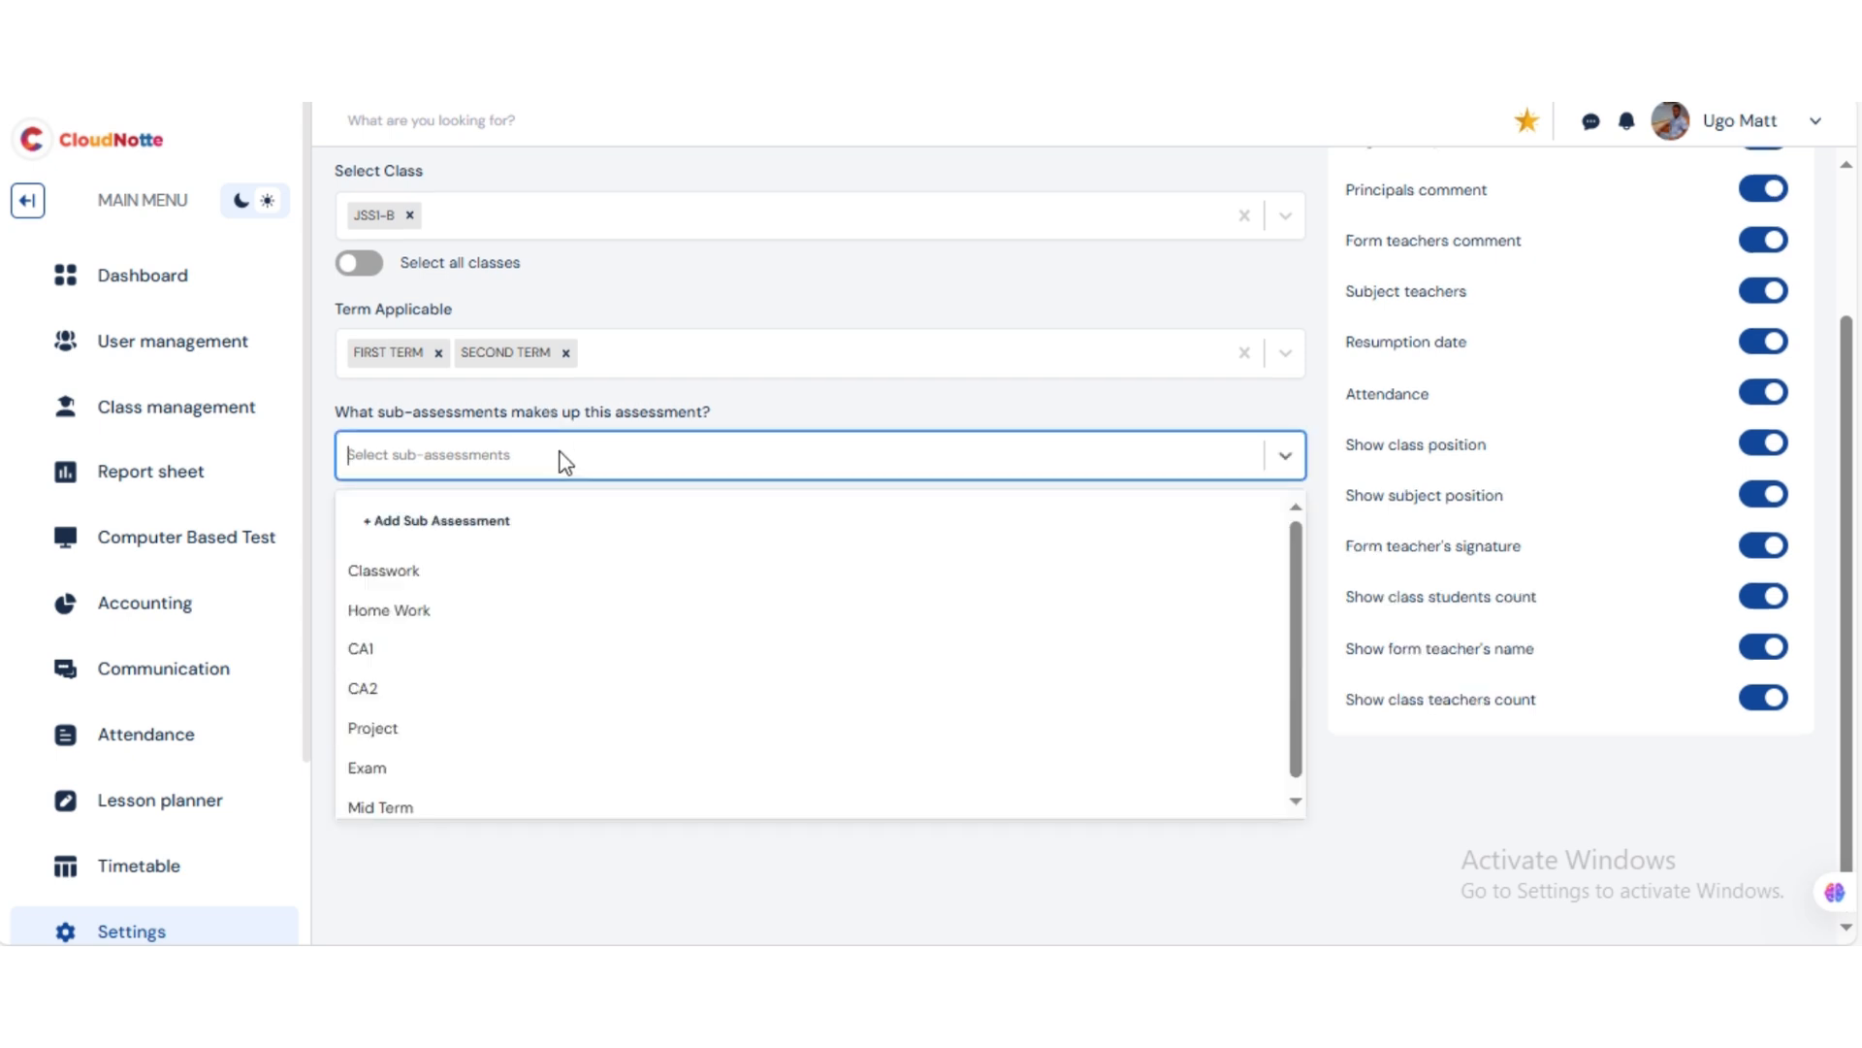
pyautogui.click(407, 574)
pyautogui.click(500, 451)
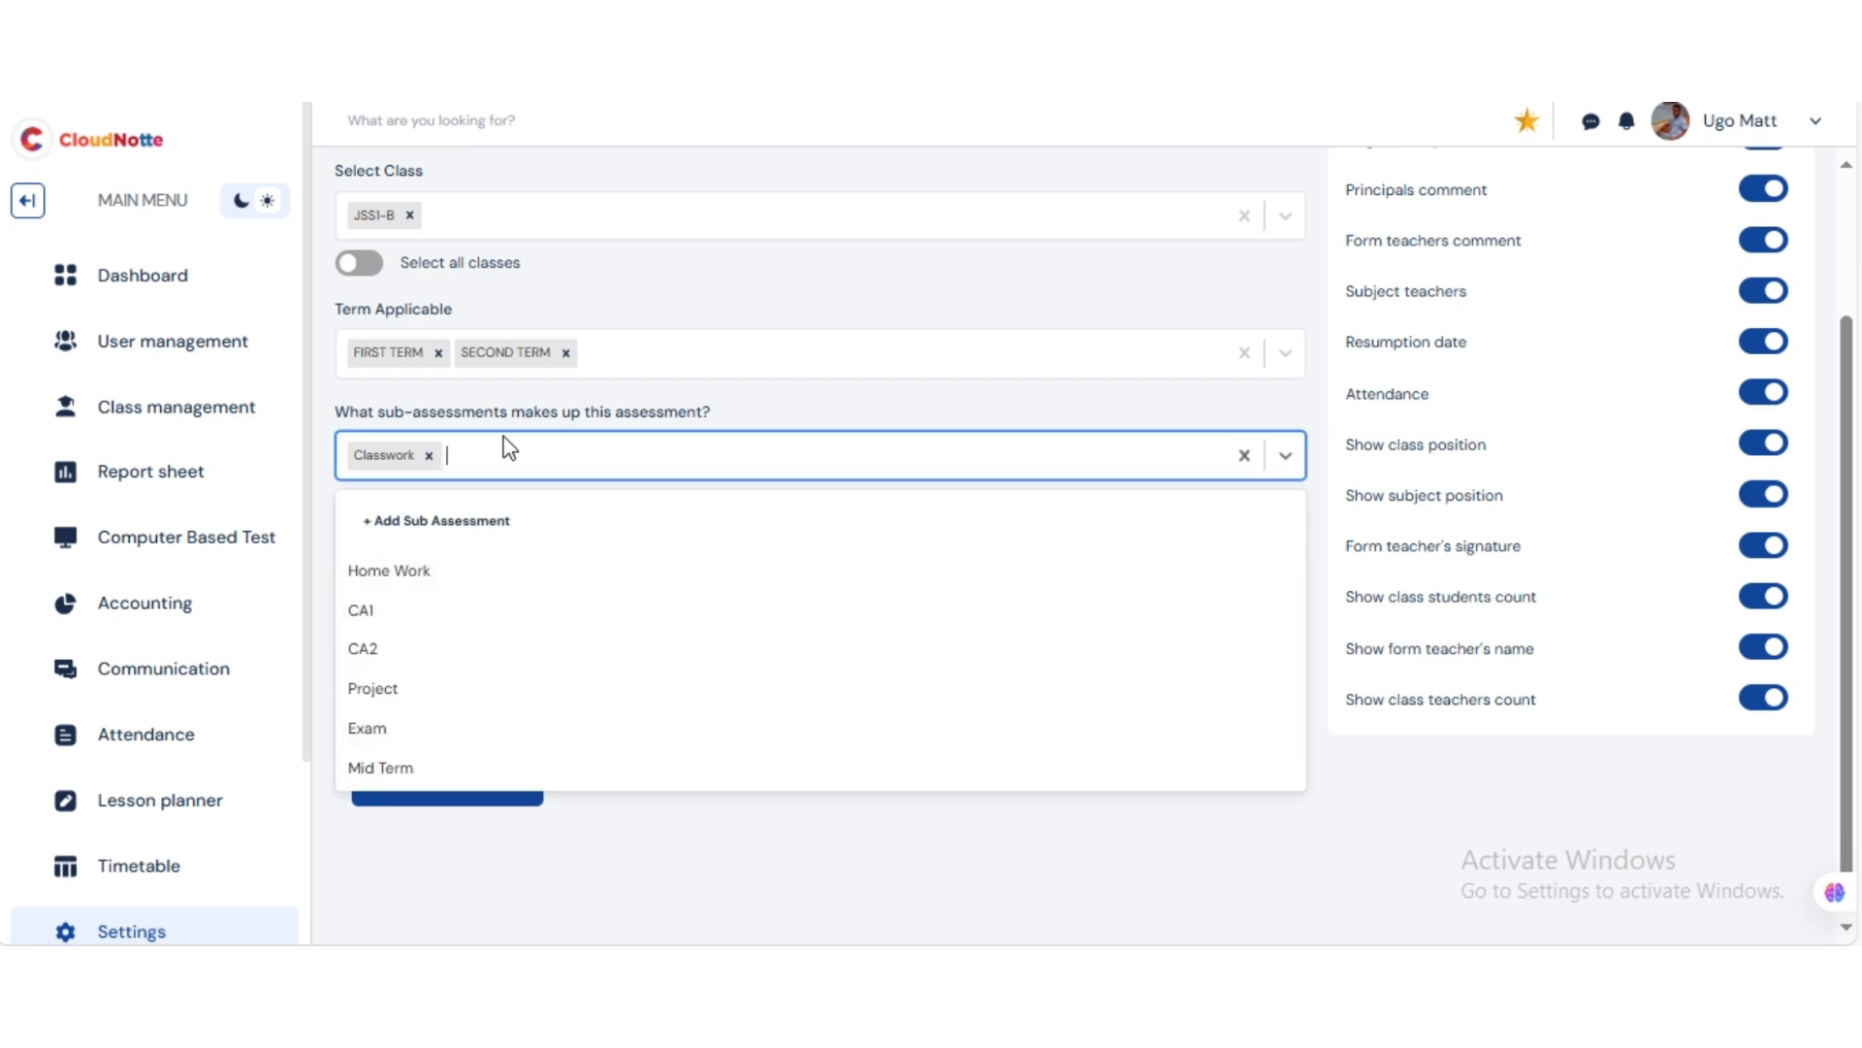
pyautogui.click(429, 579)
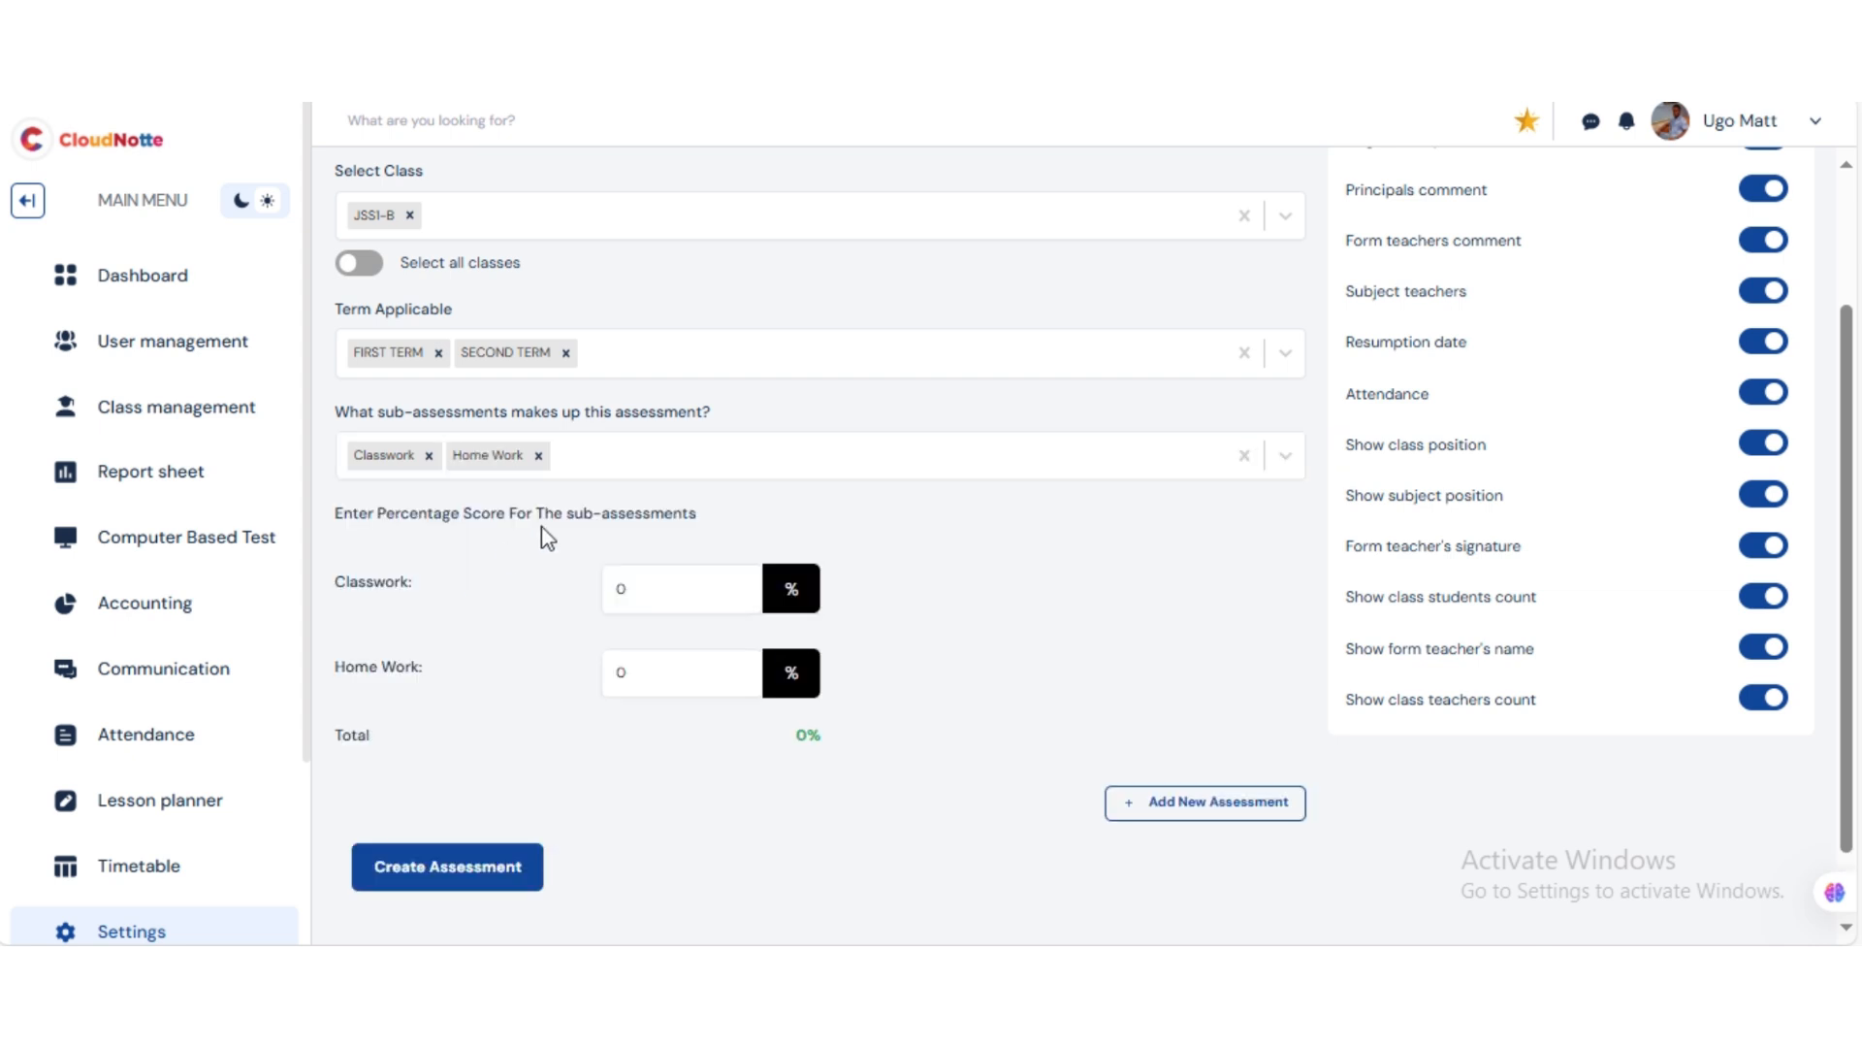
pyautogui.click(594, 475)
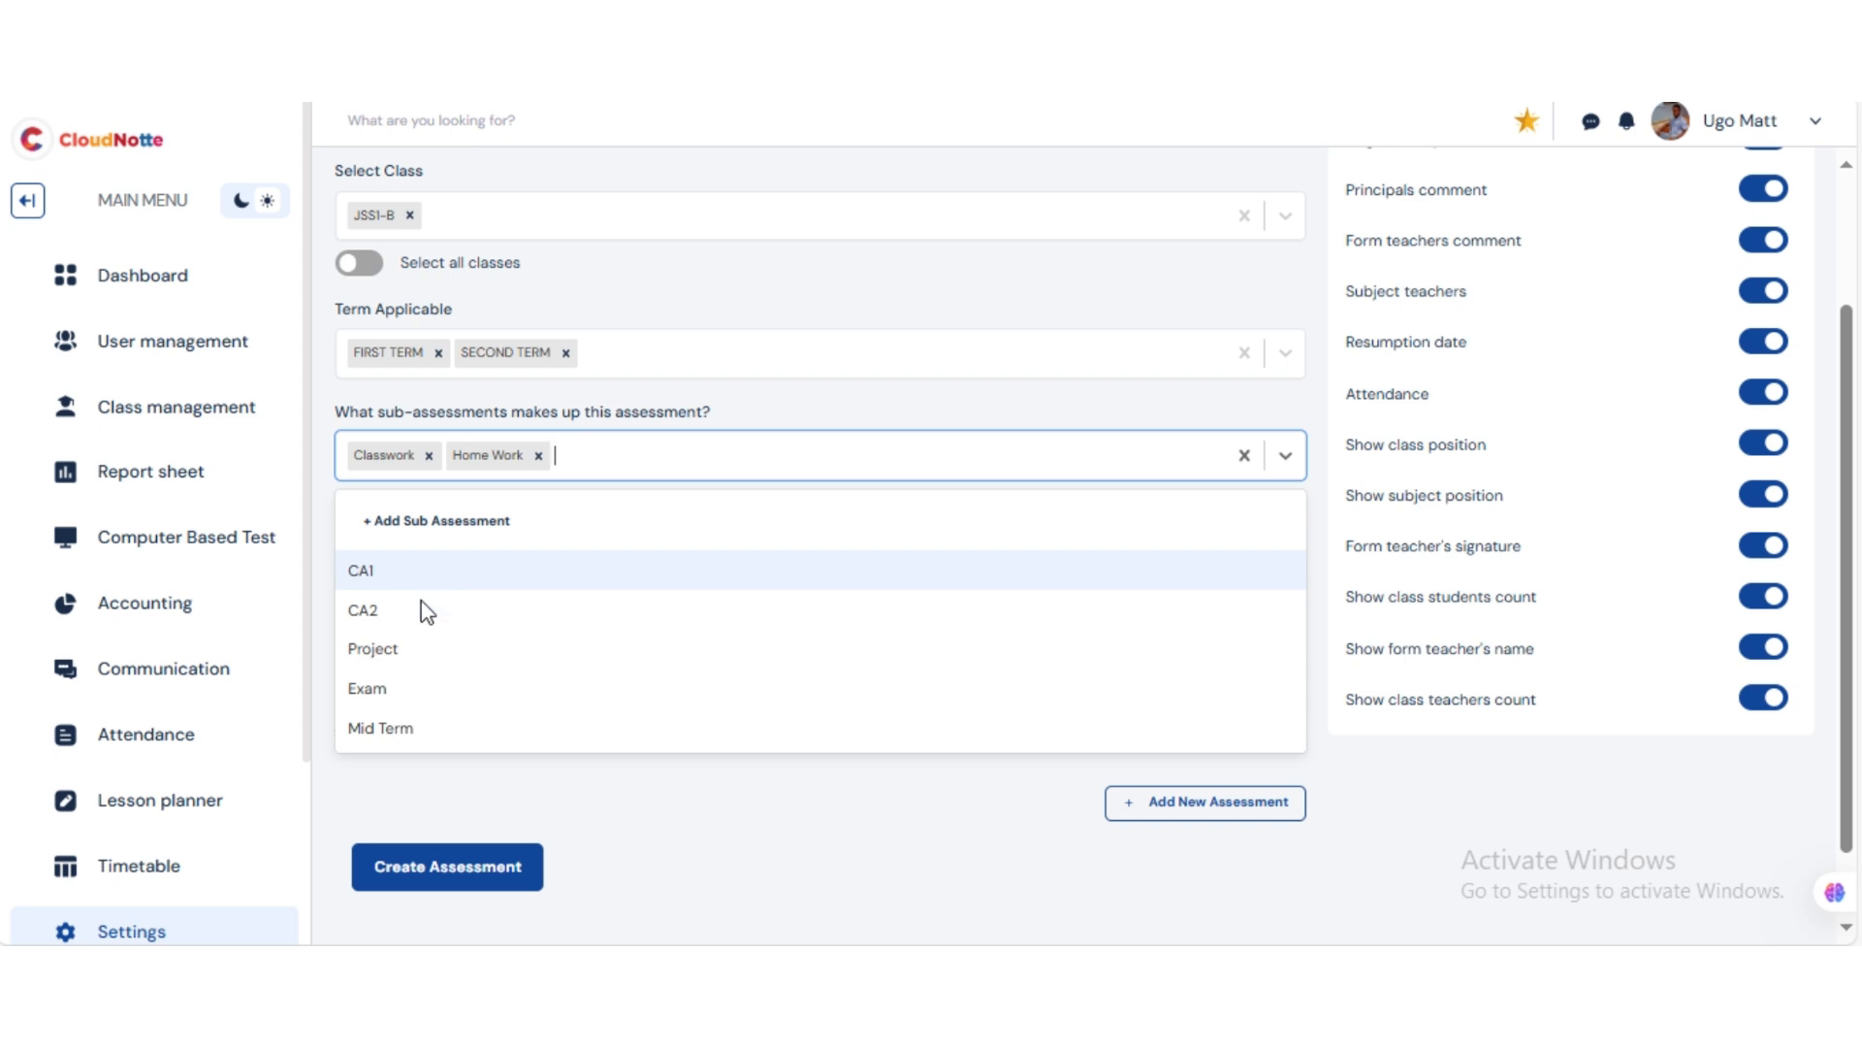
pyautogui.click(394, 658)
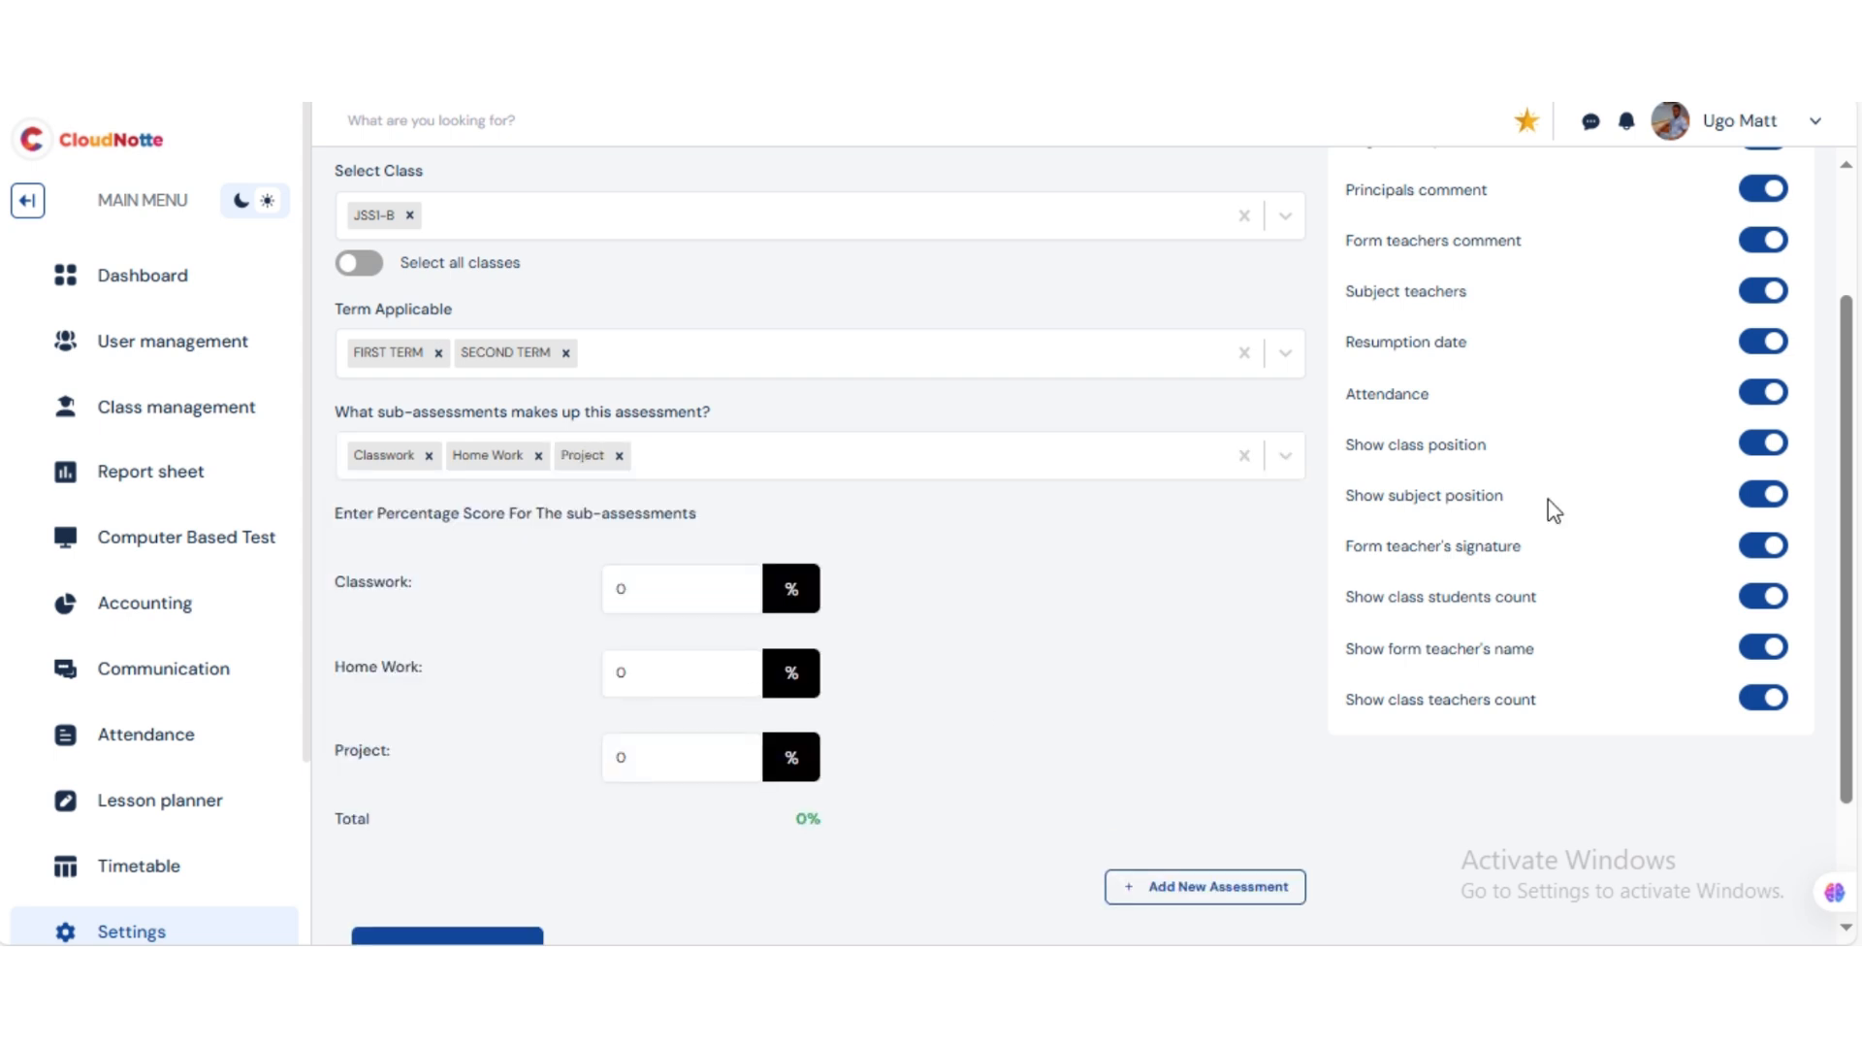
# - Set the percentage scores for Classwork, Home Work and Project to 10% each
pyautogui.moveTo(1843, 367); pyautogui.dragTo(1852, 426)
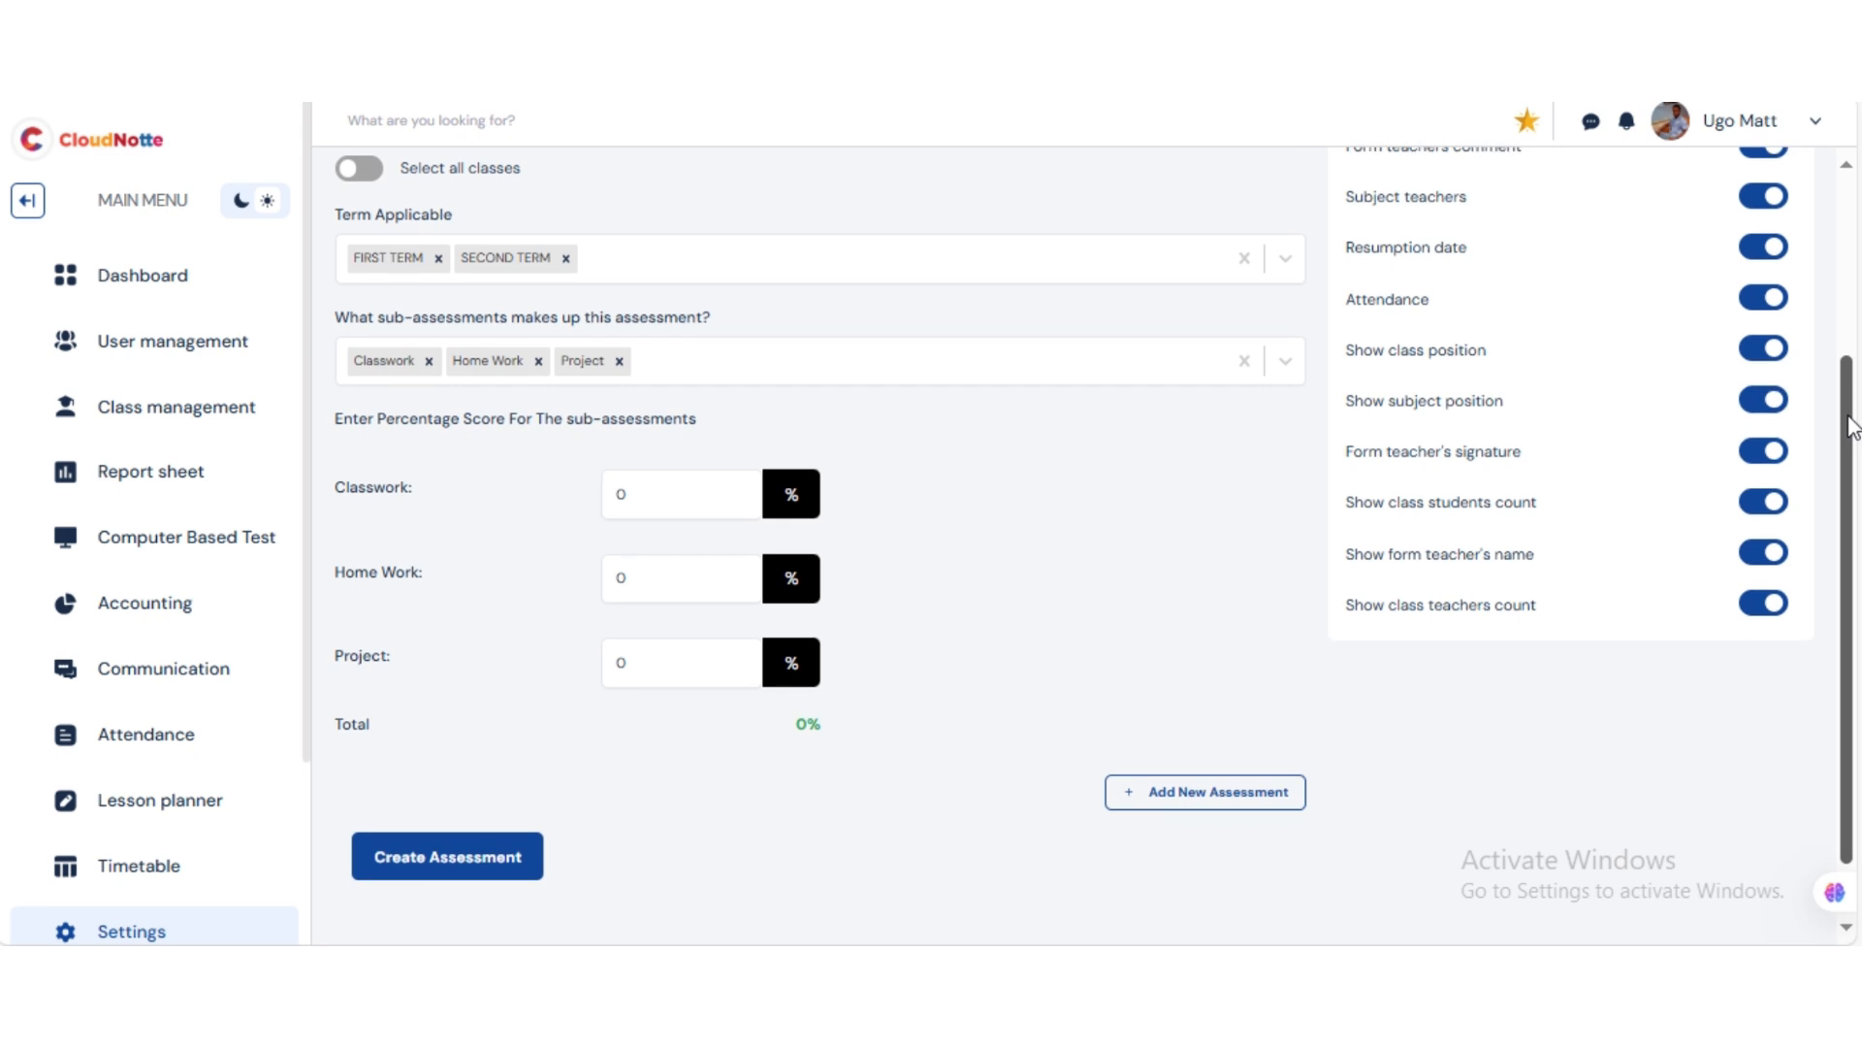
pyautogui.moveTo(1850, 417)
pyautogui.mouseDown()
pyautogui.moveTo(1857, 215)
pyautogui.moveTo(1861, 427)
pyautogui.mouseUp()
pyautogui.moveTo(632, 480); pyautogui.dragTo(543, 493)
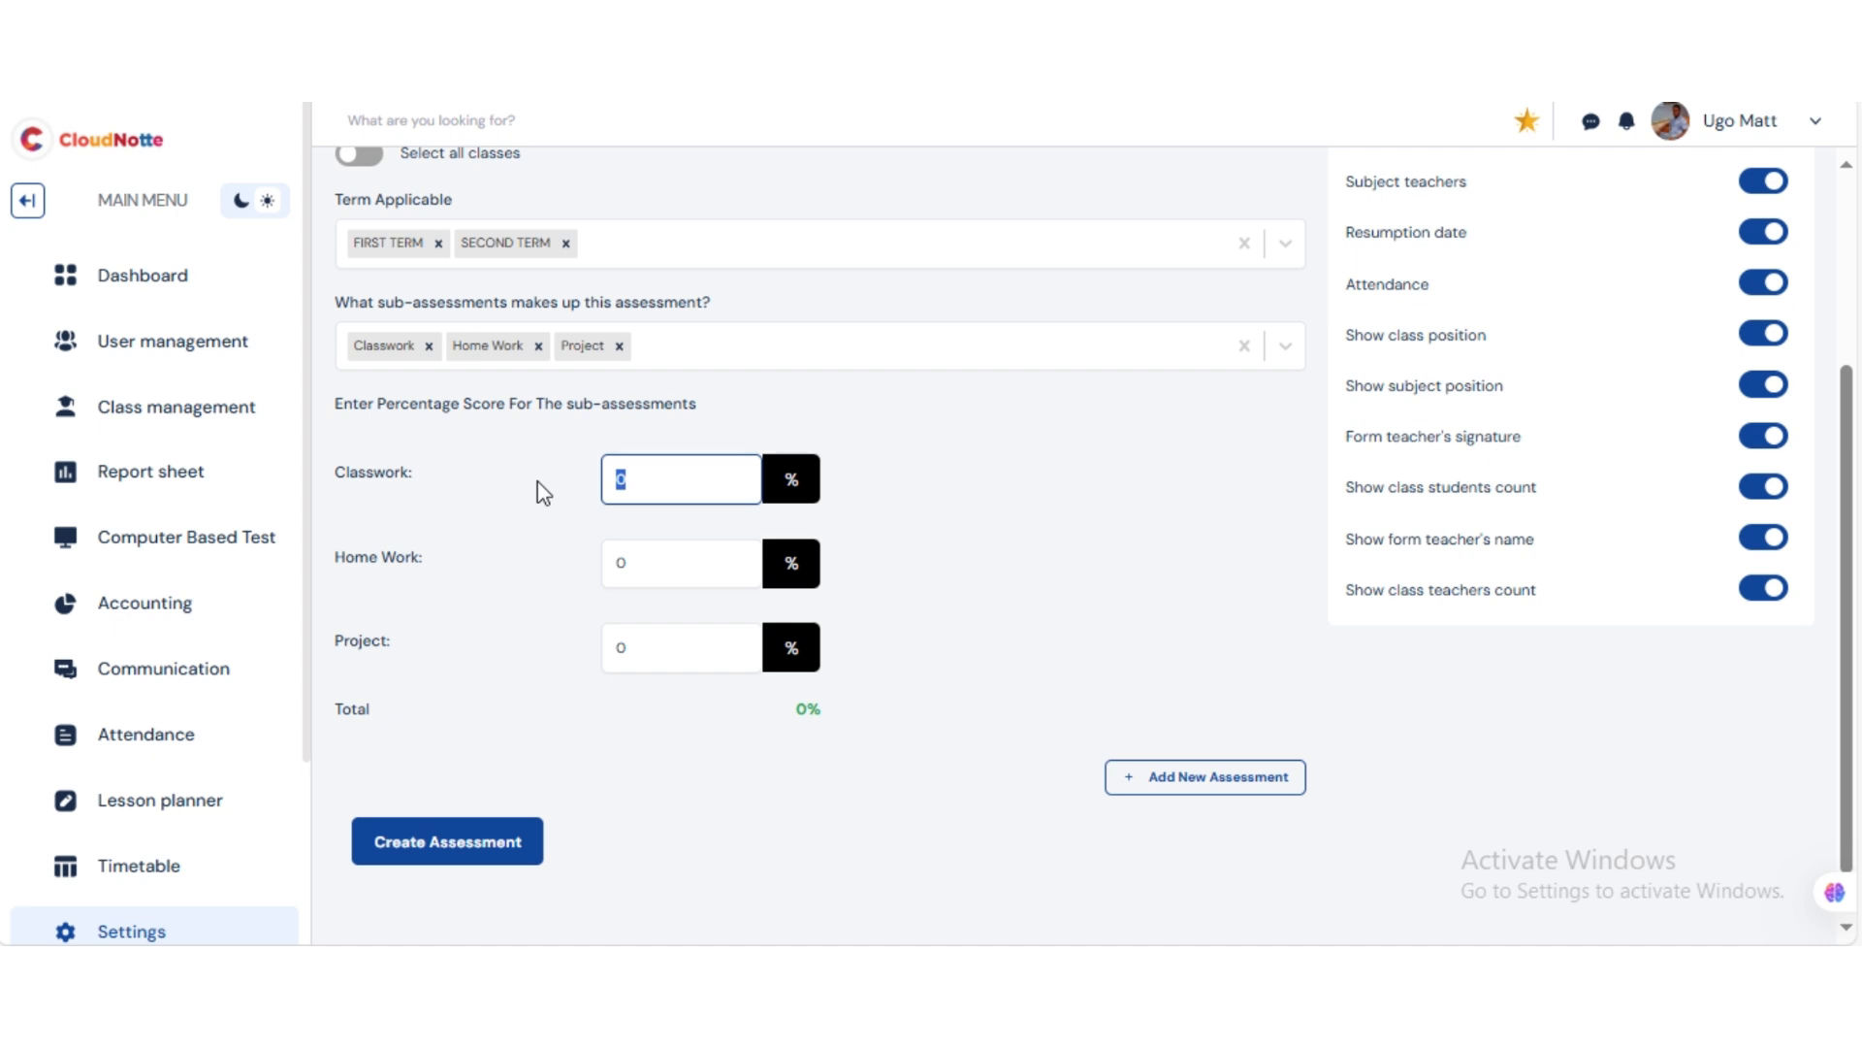
pyautogui.write('10')
pyautogui.click(621, 560)
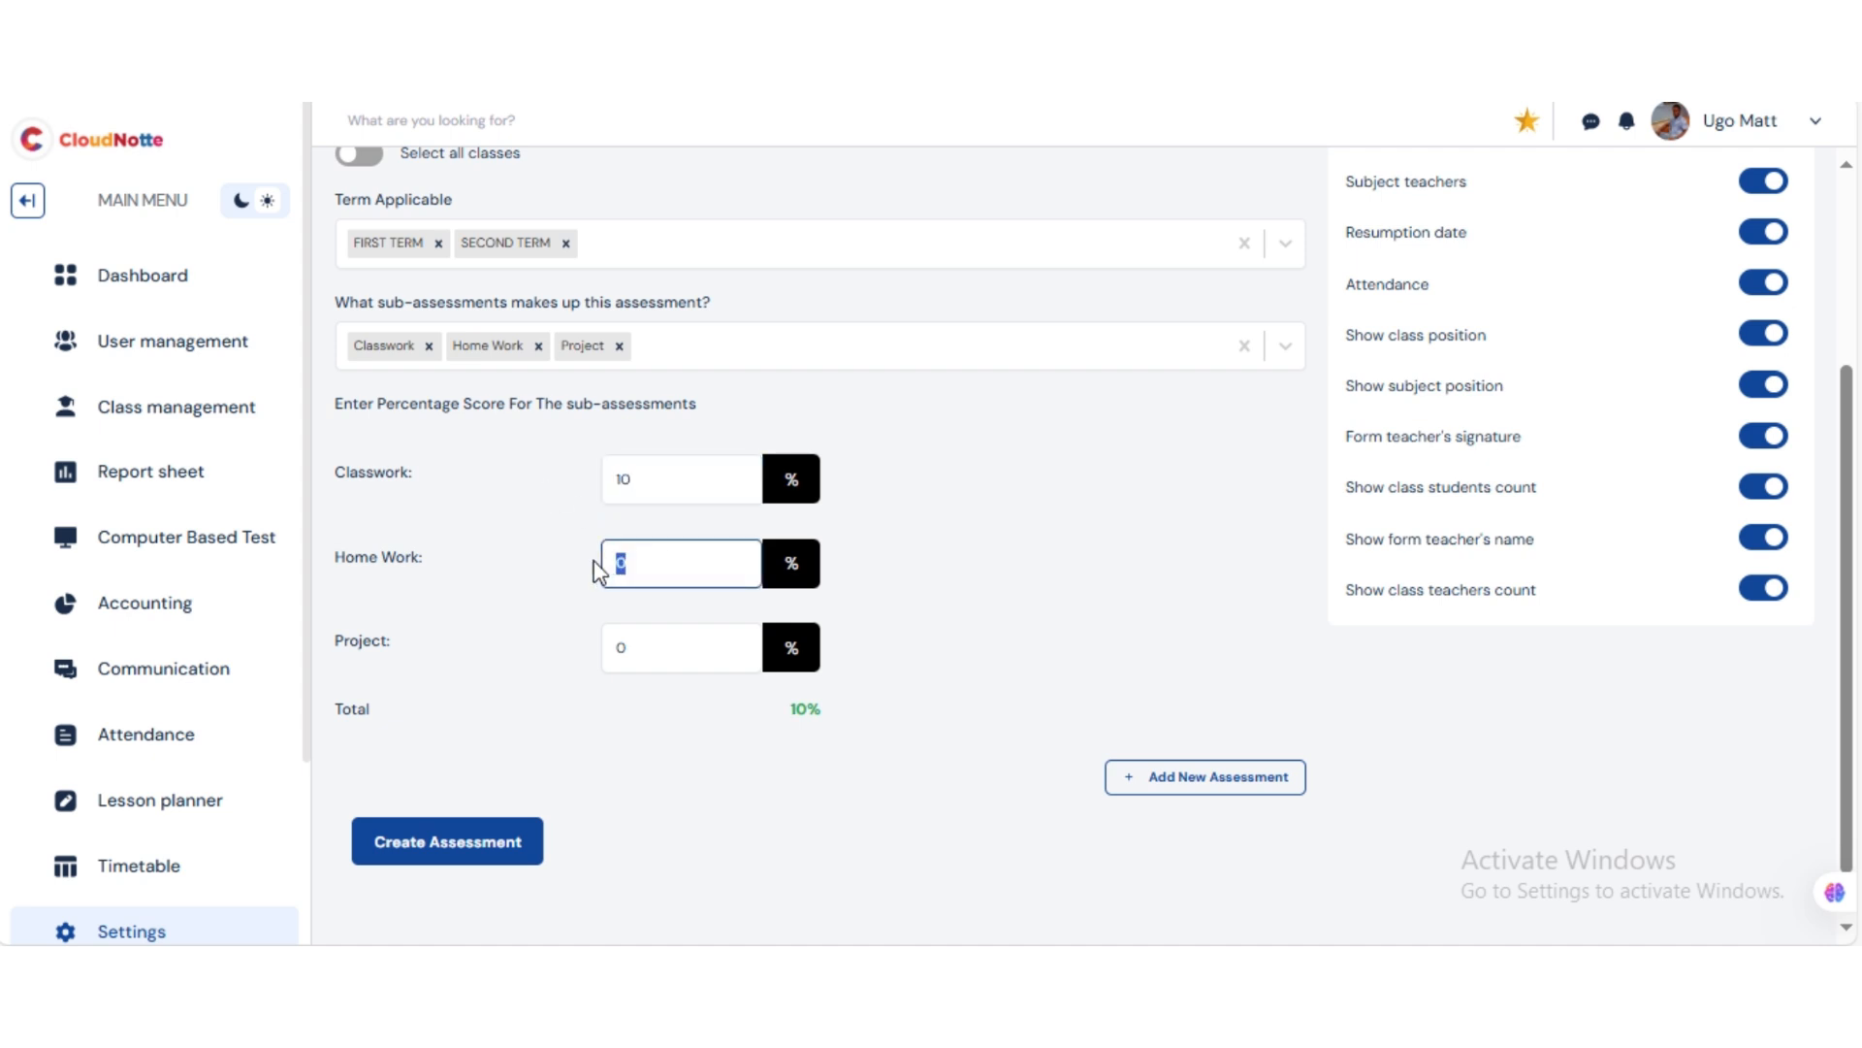
pyautogui.write('10')
pyautogui.click(641, 647)
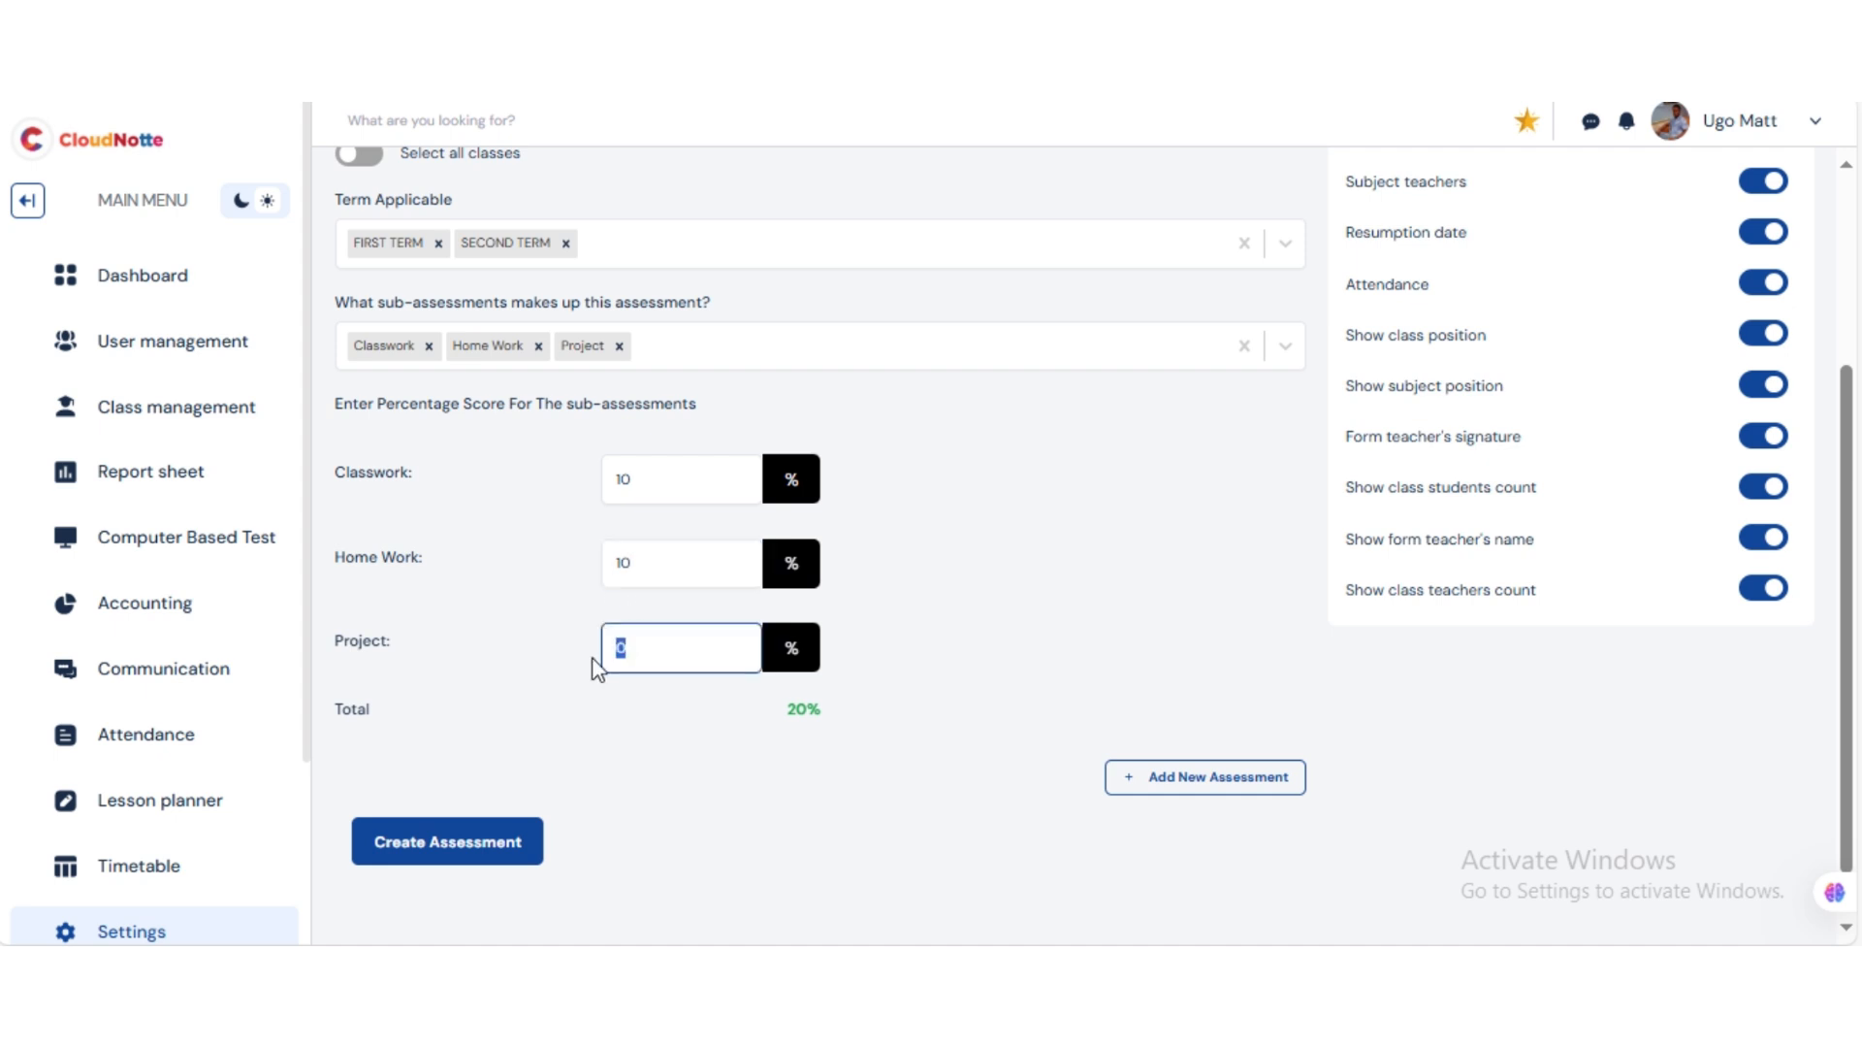
pyautogui.write('10')
# - Check the total percentage of the sub-assessments and create the assessment
pyautogui.click(791, 719)
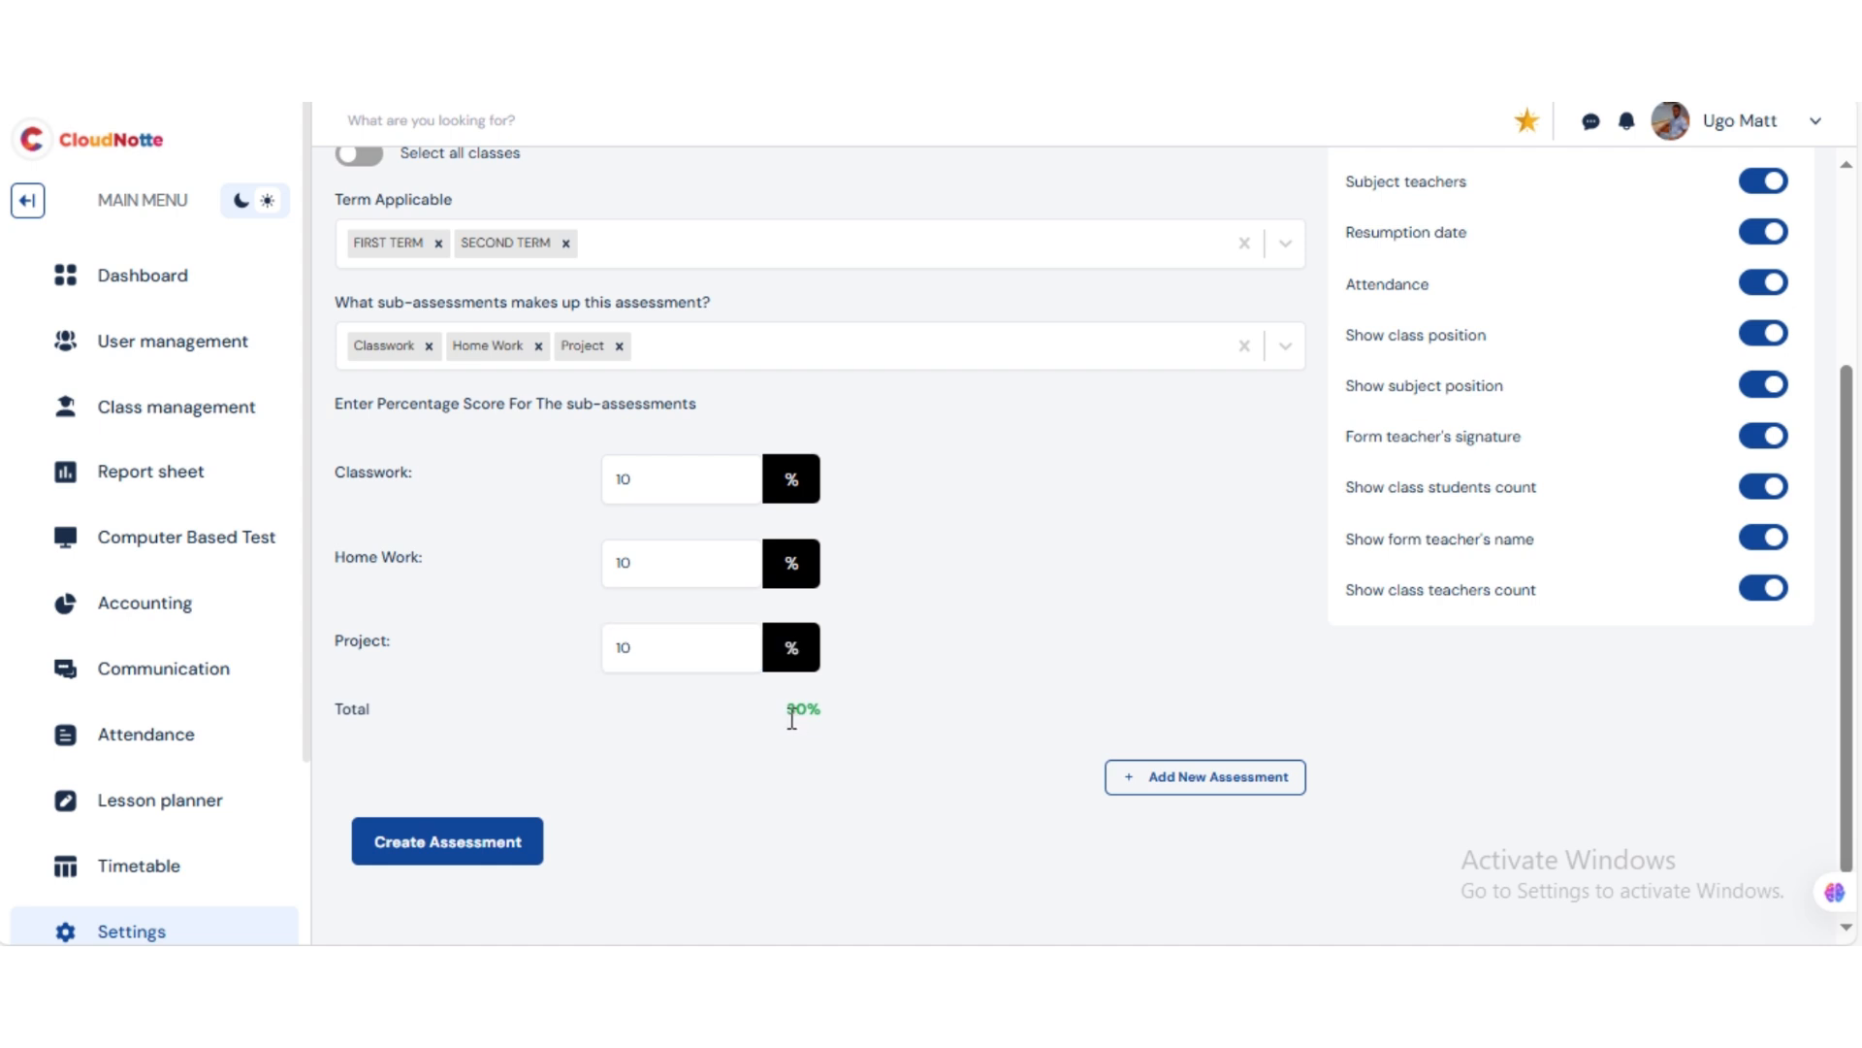
pyautogui.moveTo(792, 719); pyautogui.dragTo(822, 717)
pyautogui.click(908, 717)
pyautogui.click(468, 844)
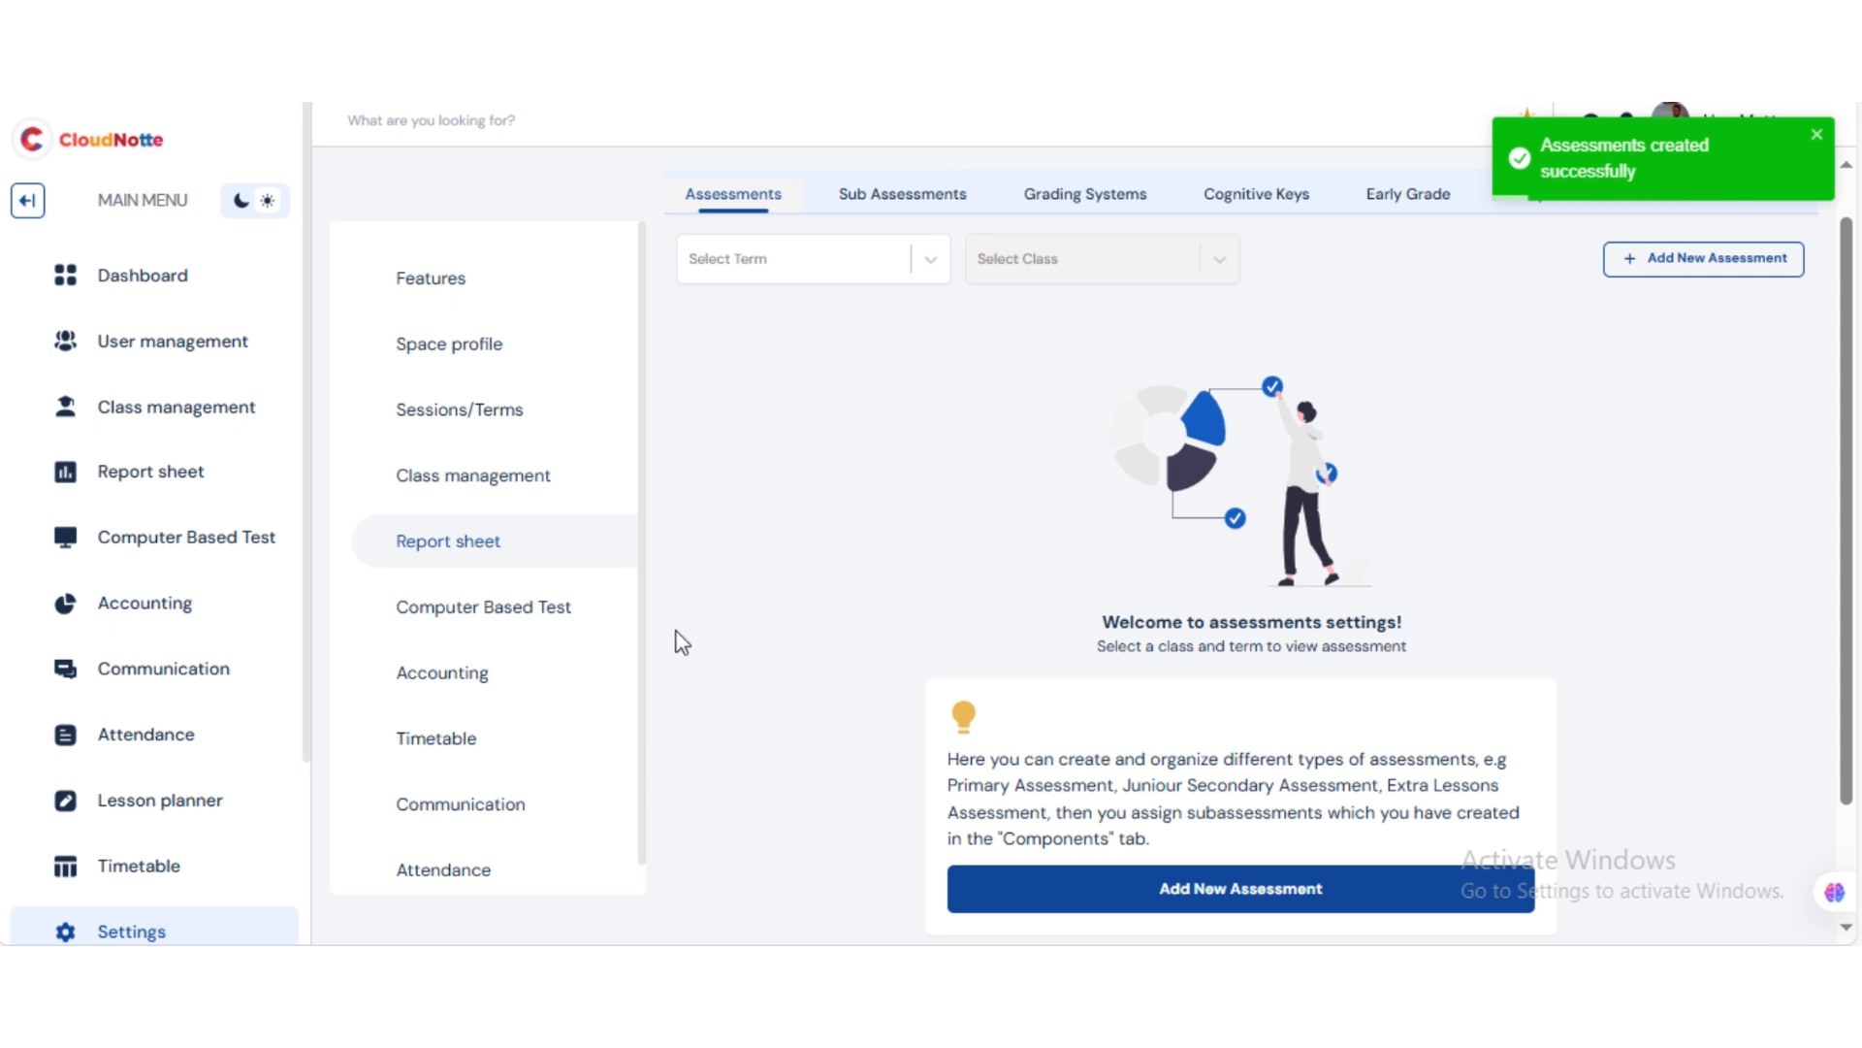
# - Display the existing assessments for FIRST TERM and the first class offered
pyautogui.click(766, 276)
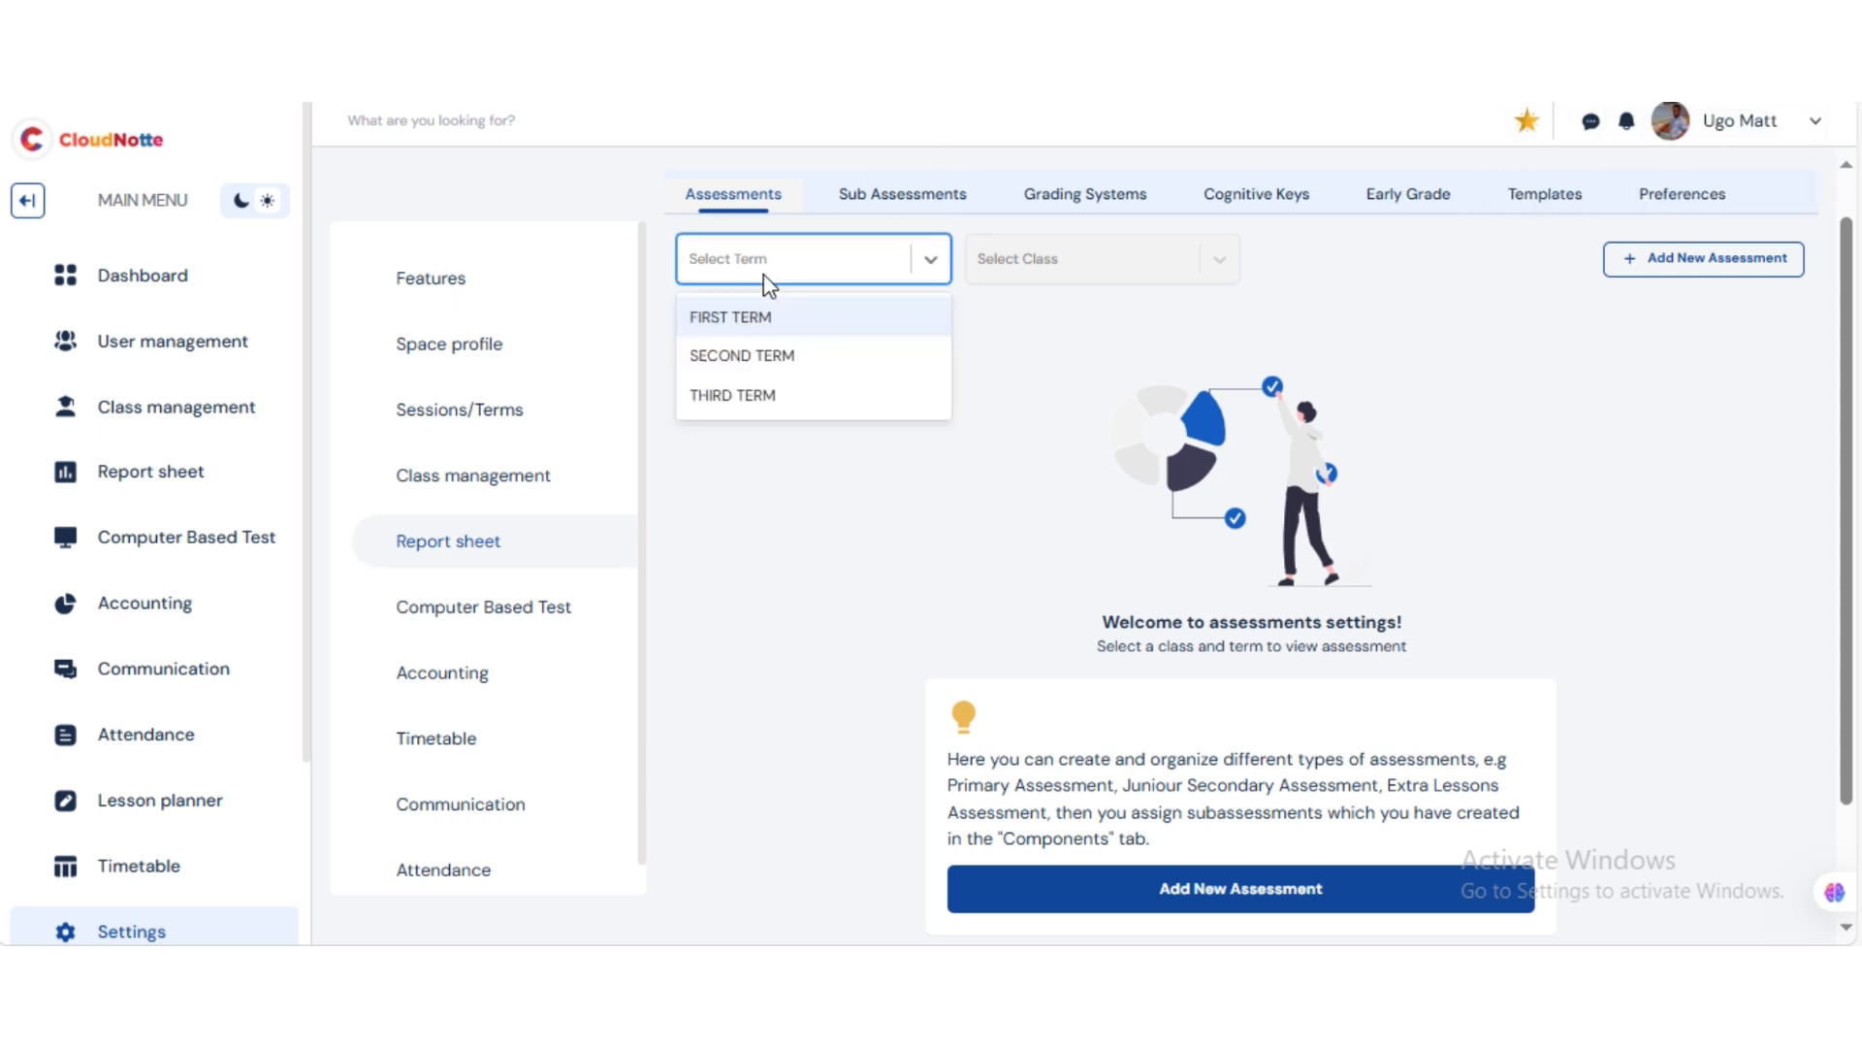
pyautogui.click(759, 320)
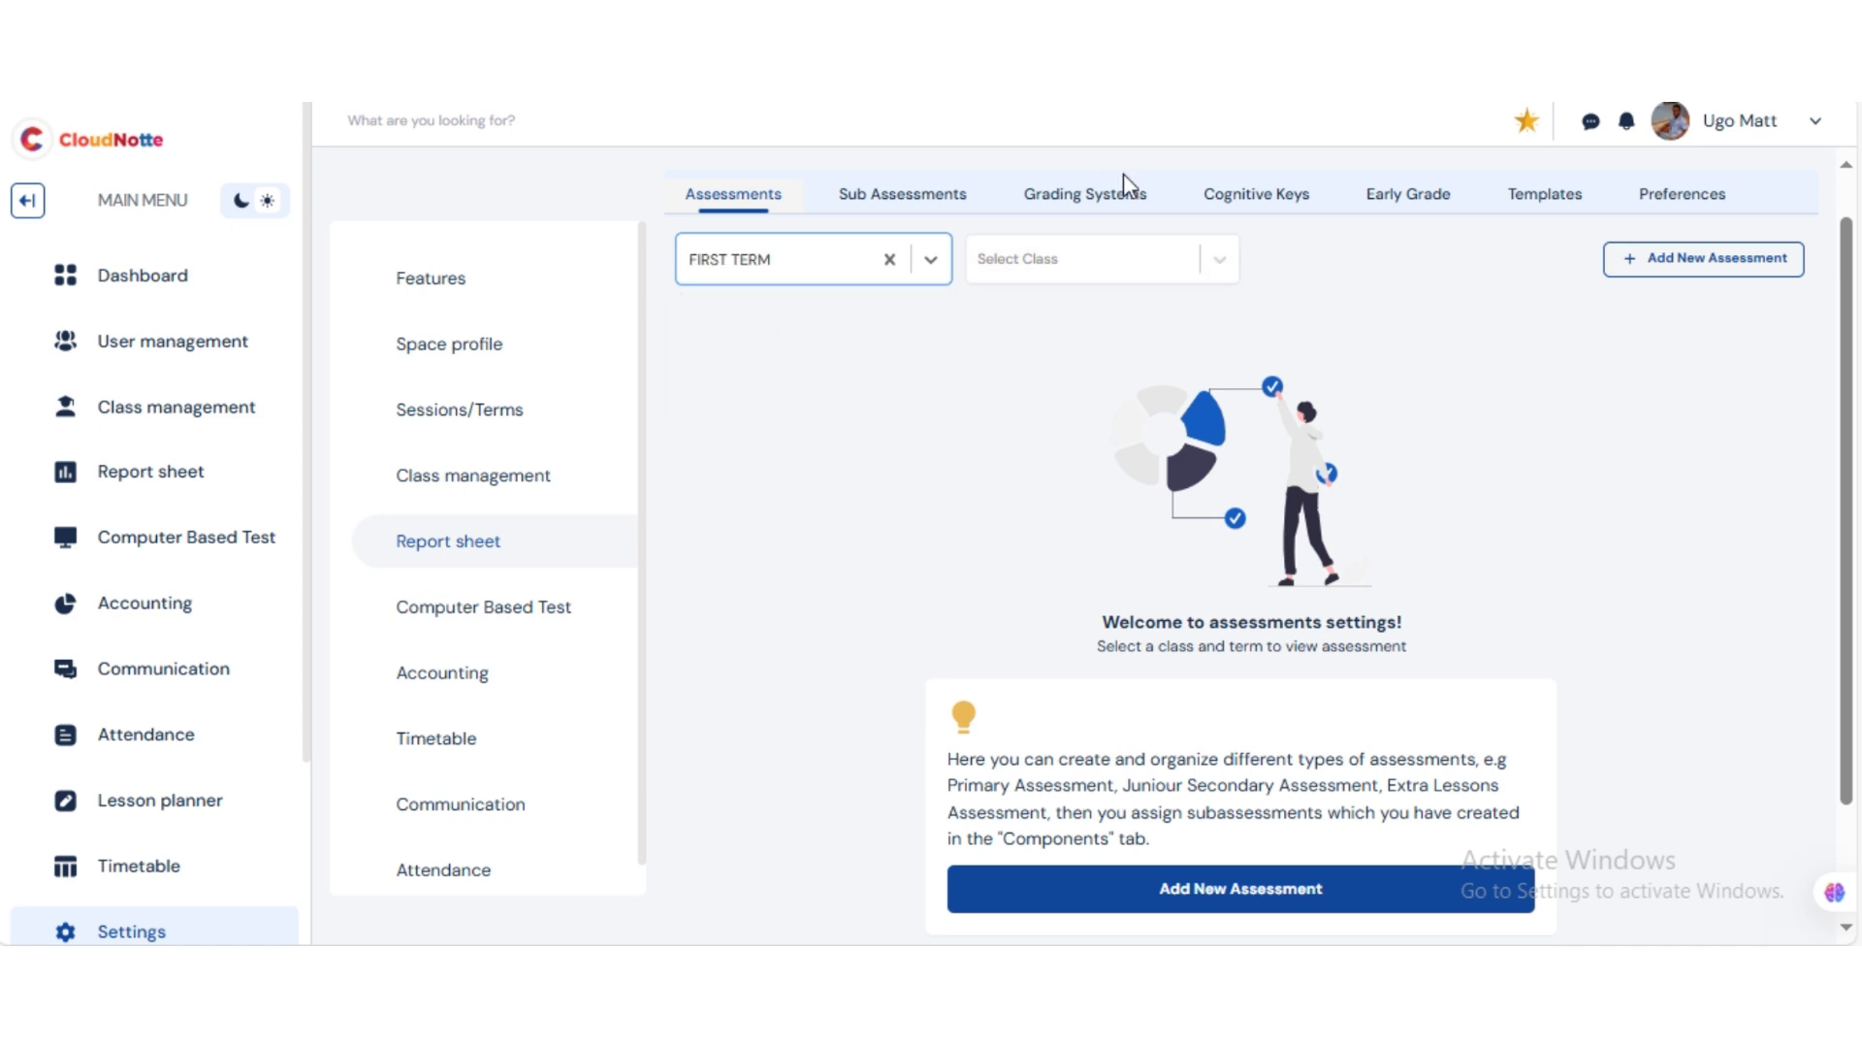
pyautogui.click(1086, 254)
pyautogui.click(1056, 310)
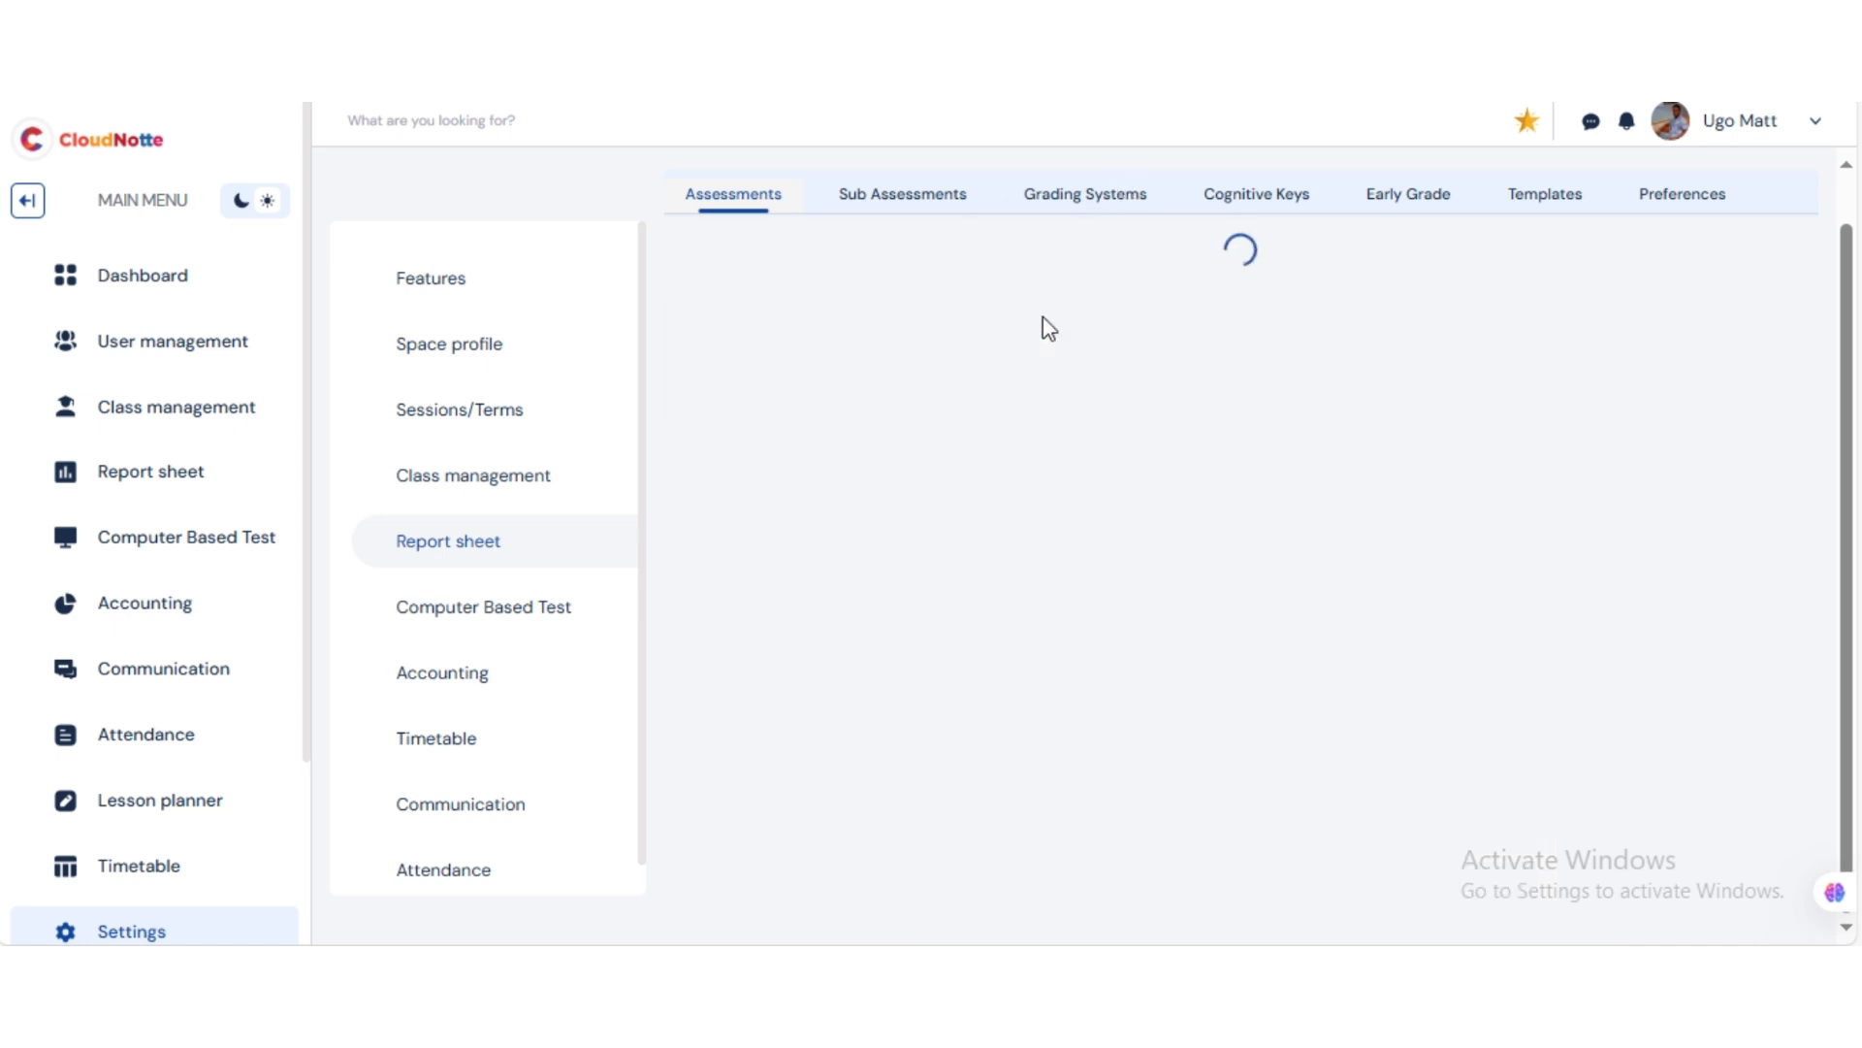